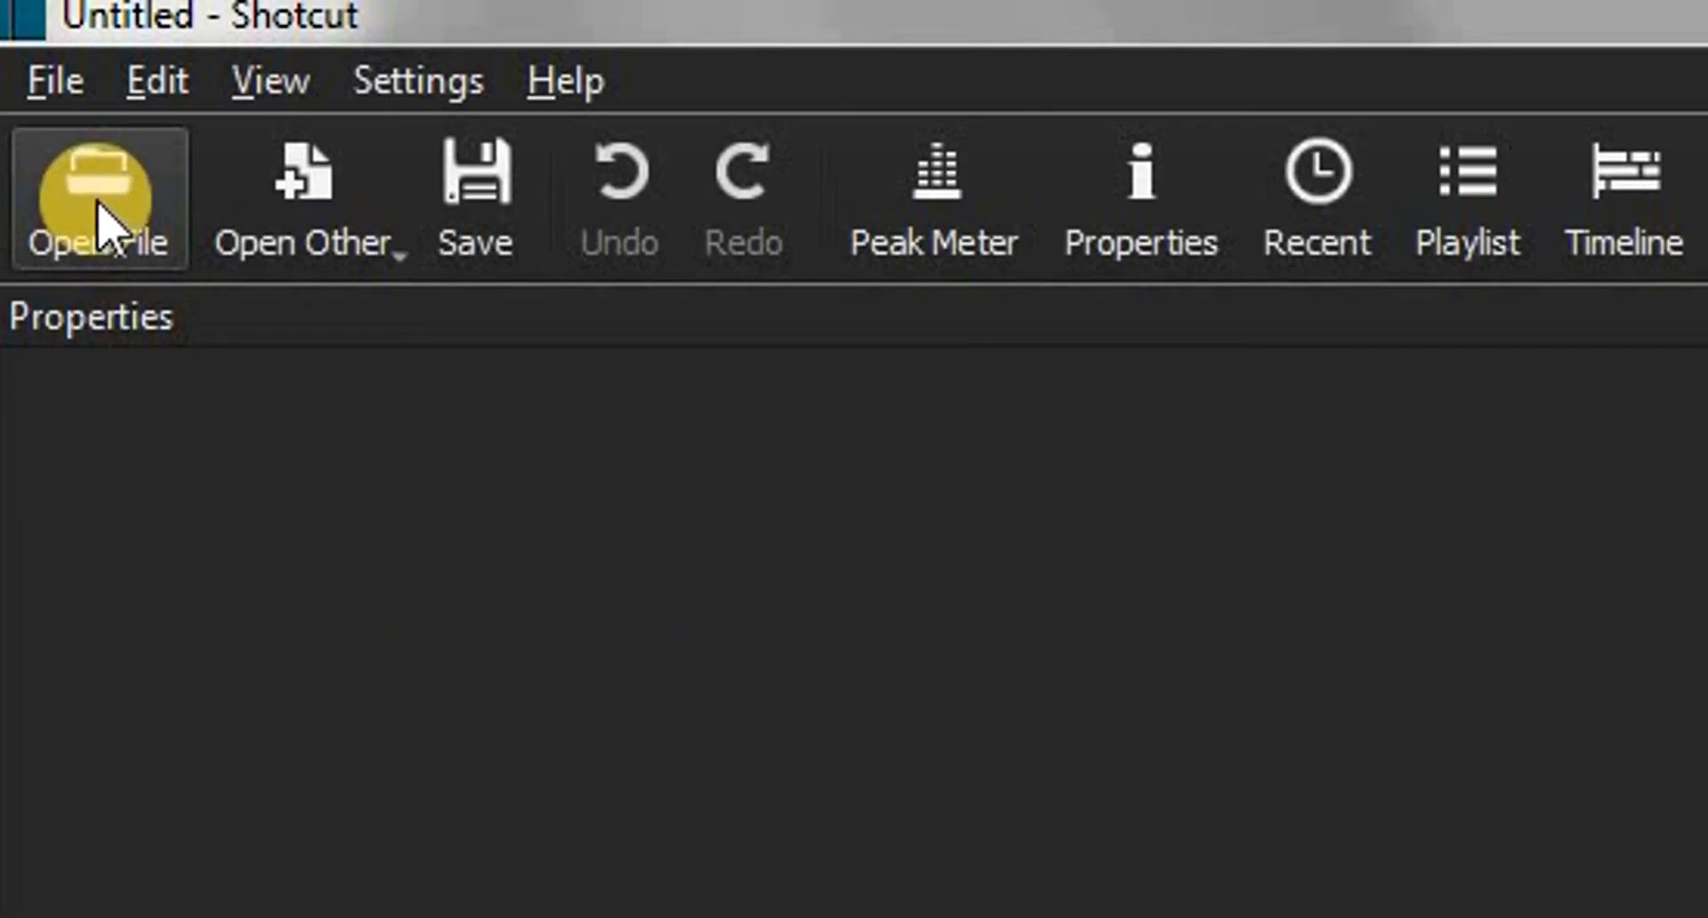
Open sample video 1 from the Tutorial folder, pause its playback and place it at the start of a new video track
click(98, 205)
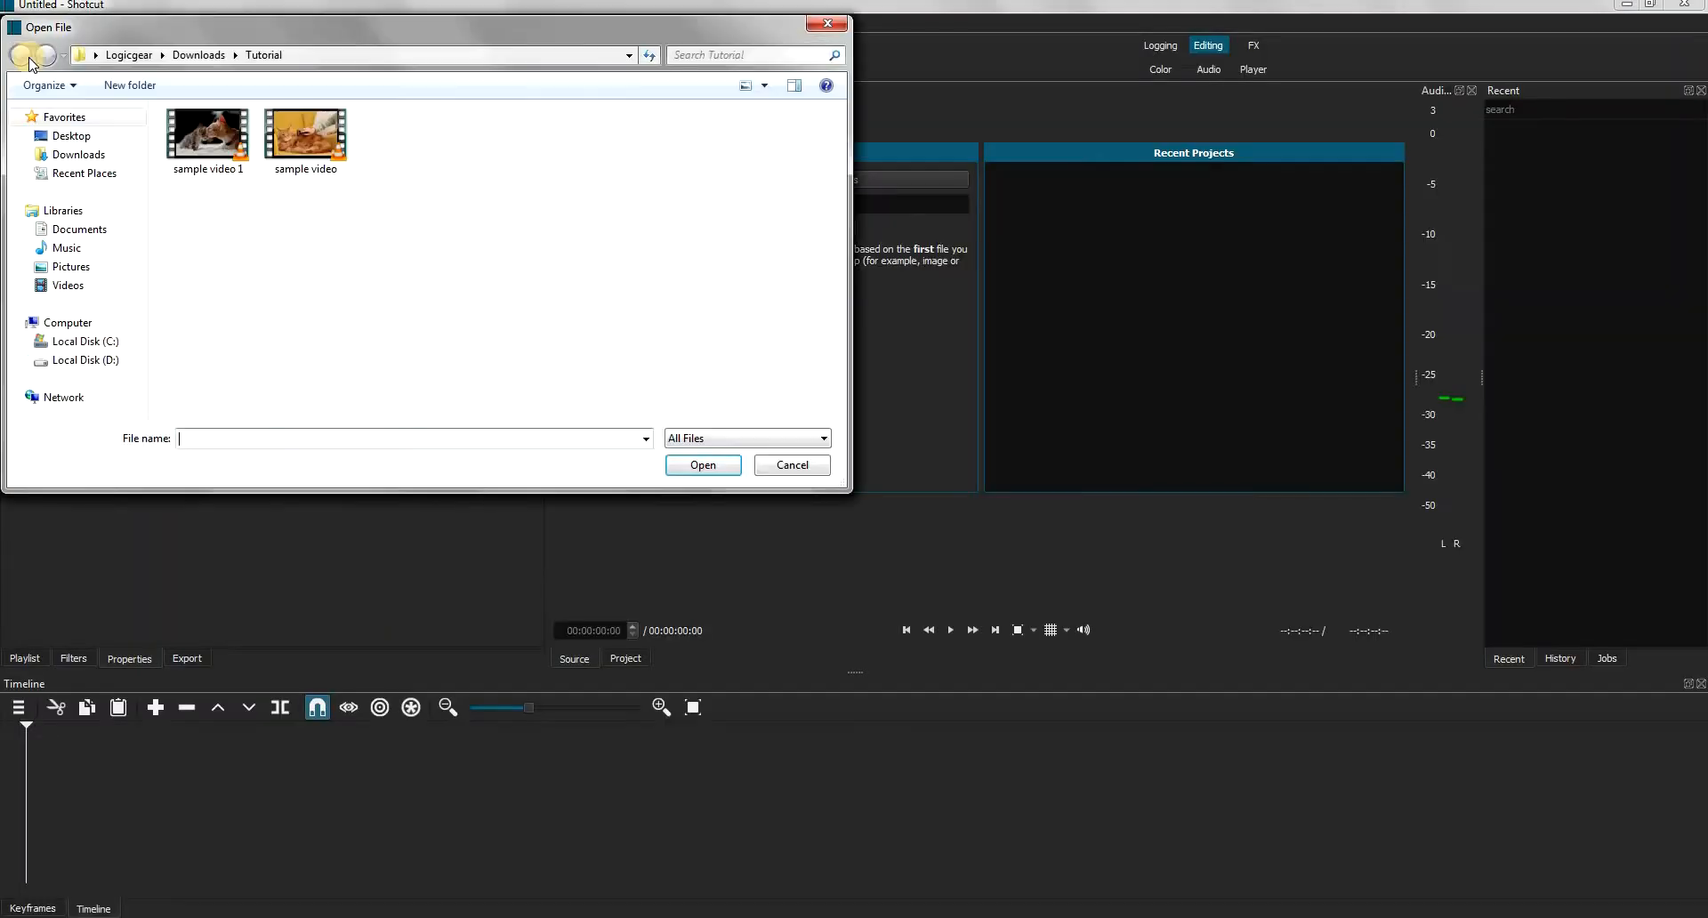
double_click(209, 138)
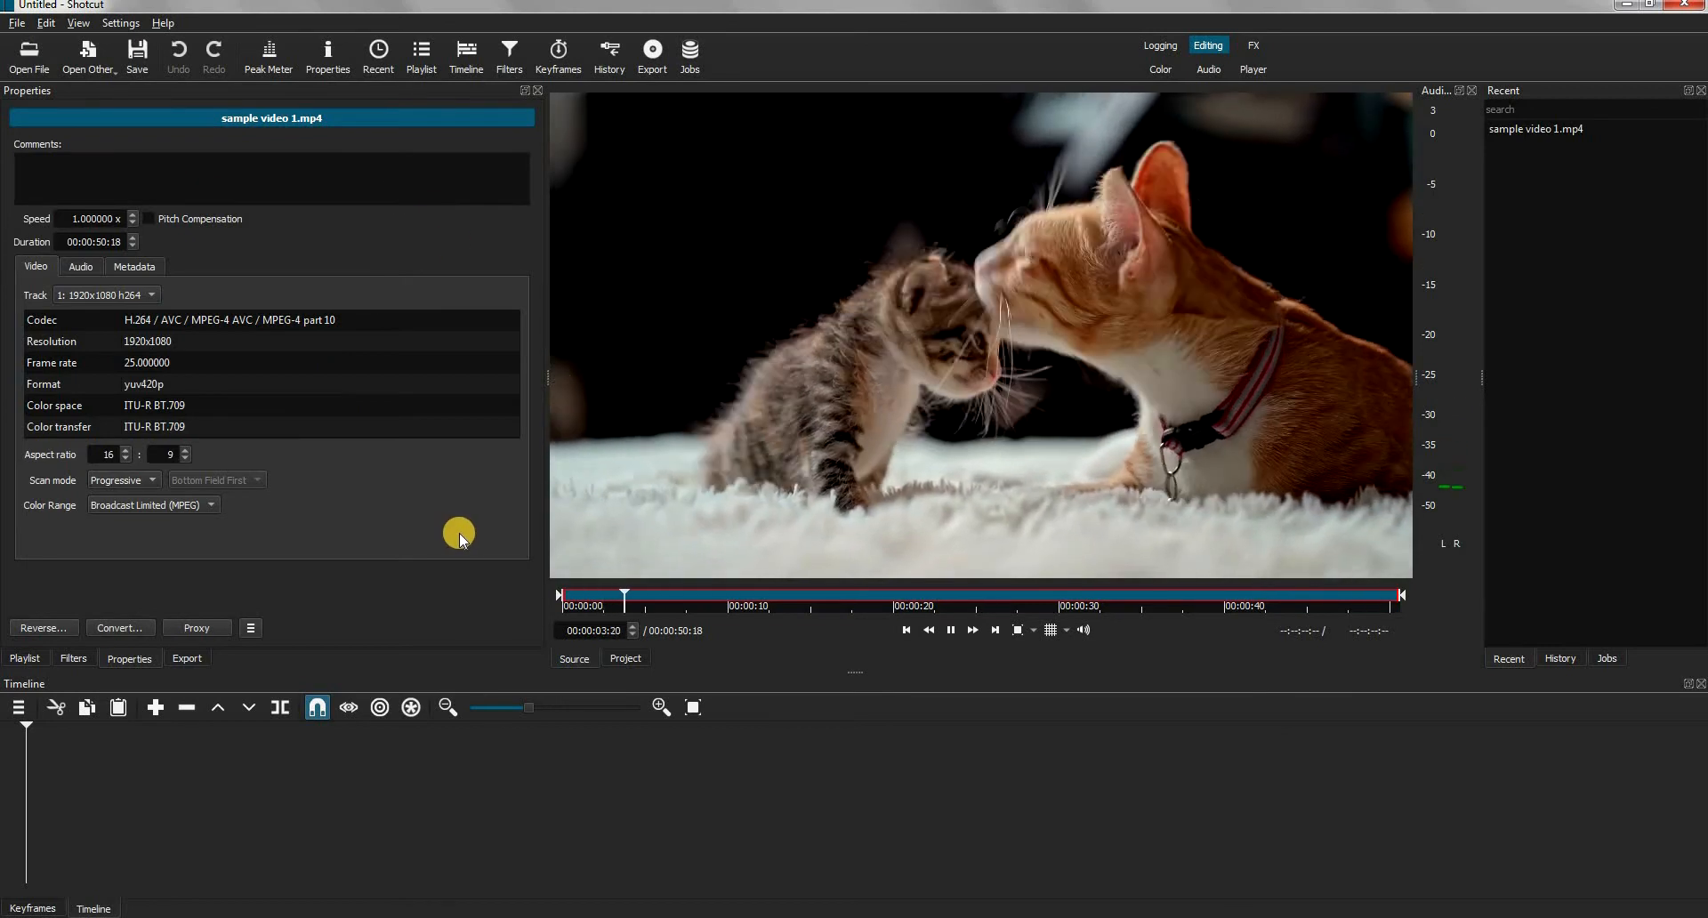
click(949, 631)
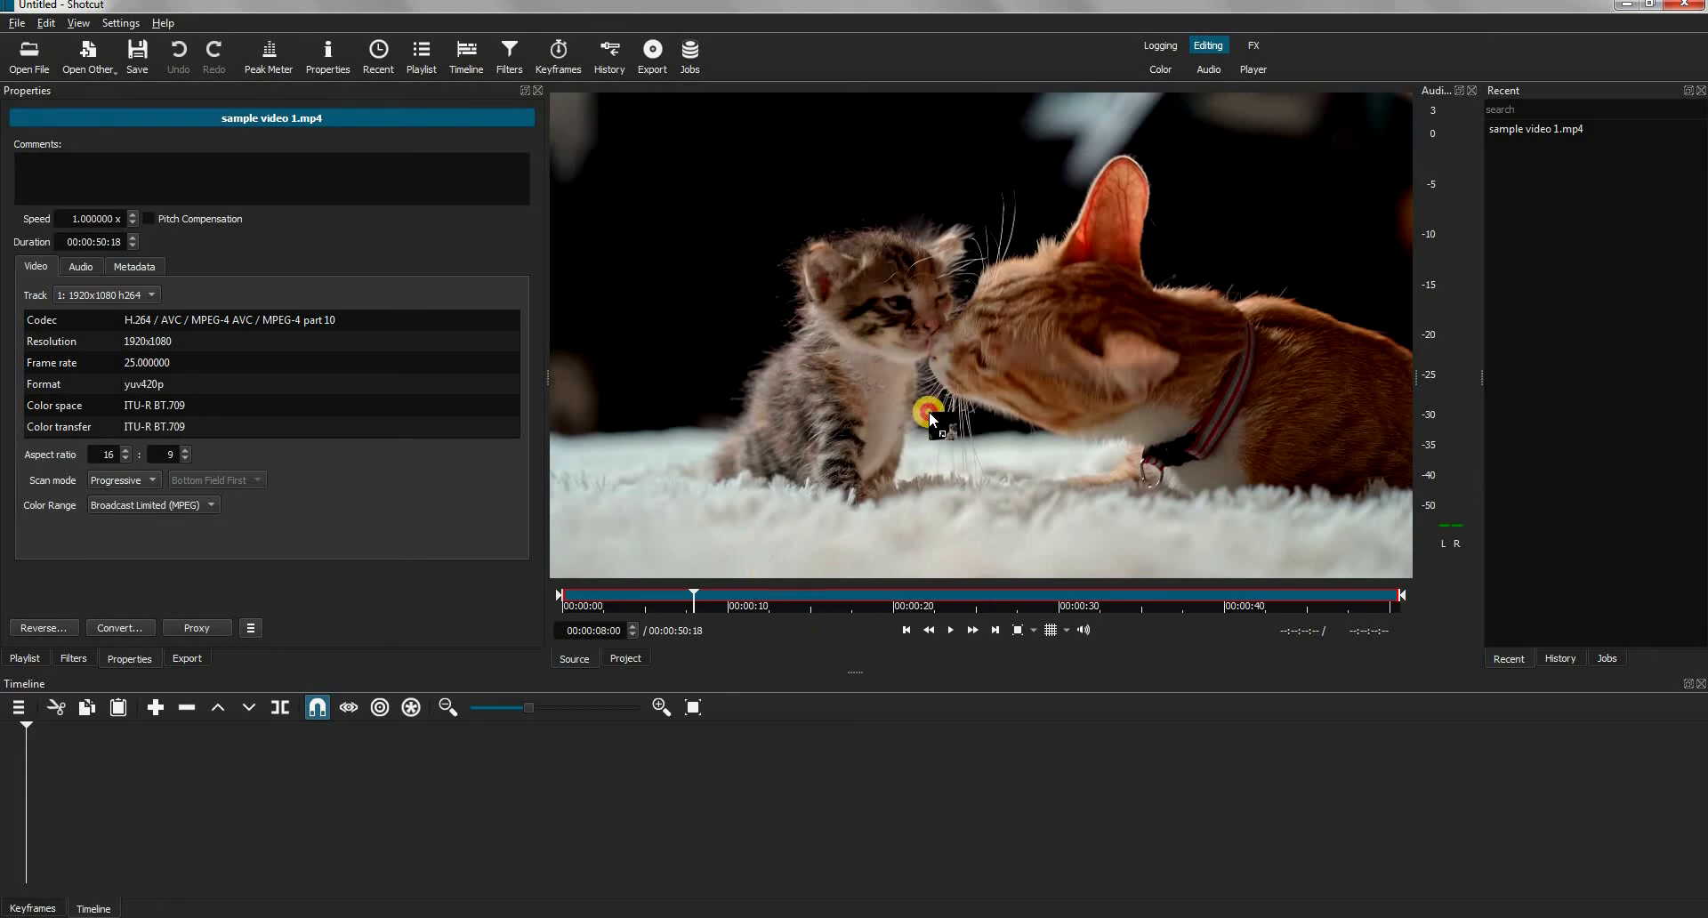
drag(107, 769, 107, 769)
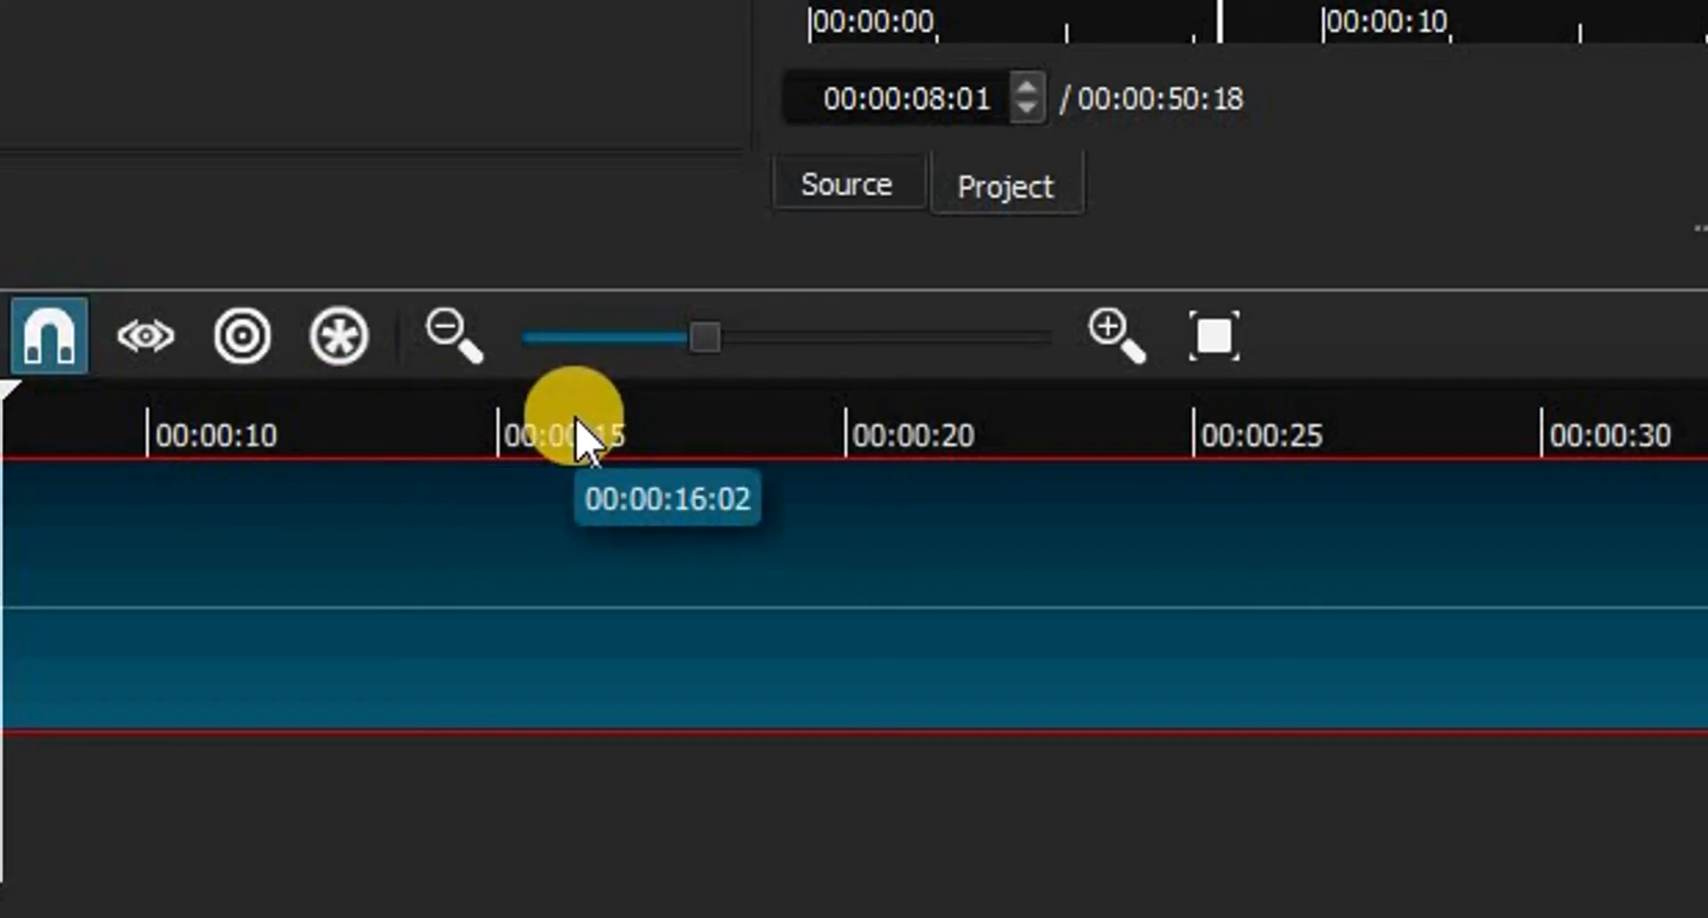
Split the sample video 1 clip at about 15 seconds and shift the second part later, leaving a gap of about 2.6 seconds
click(486, 738)
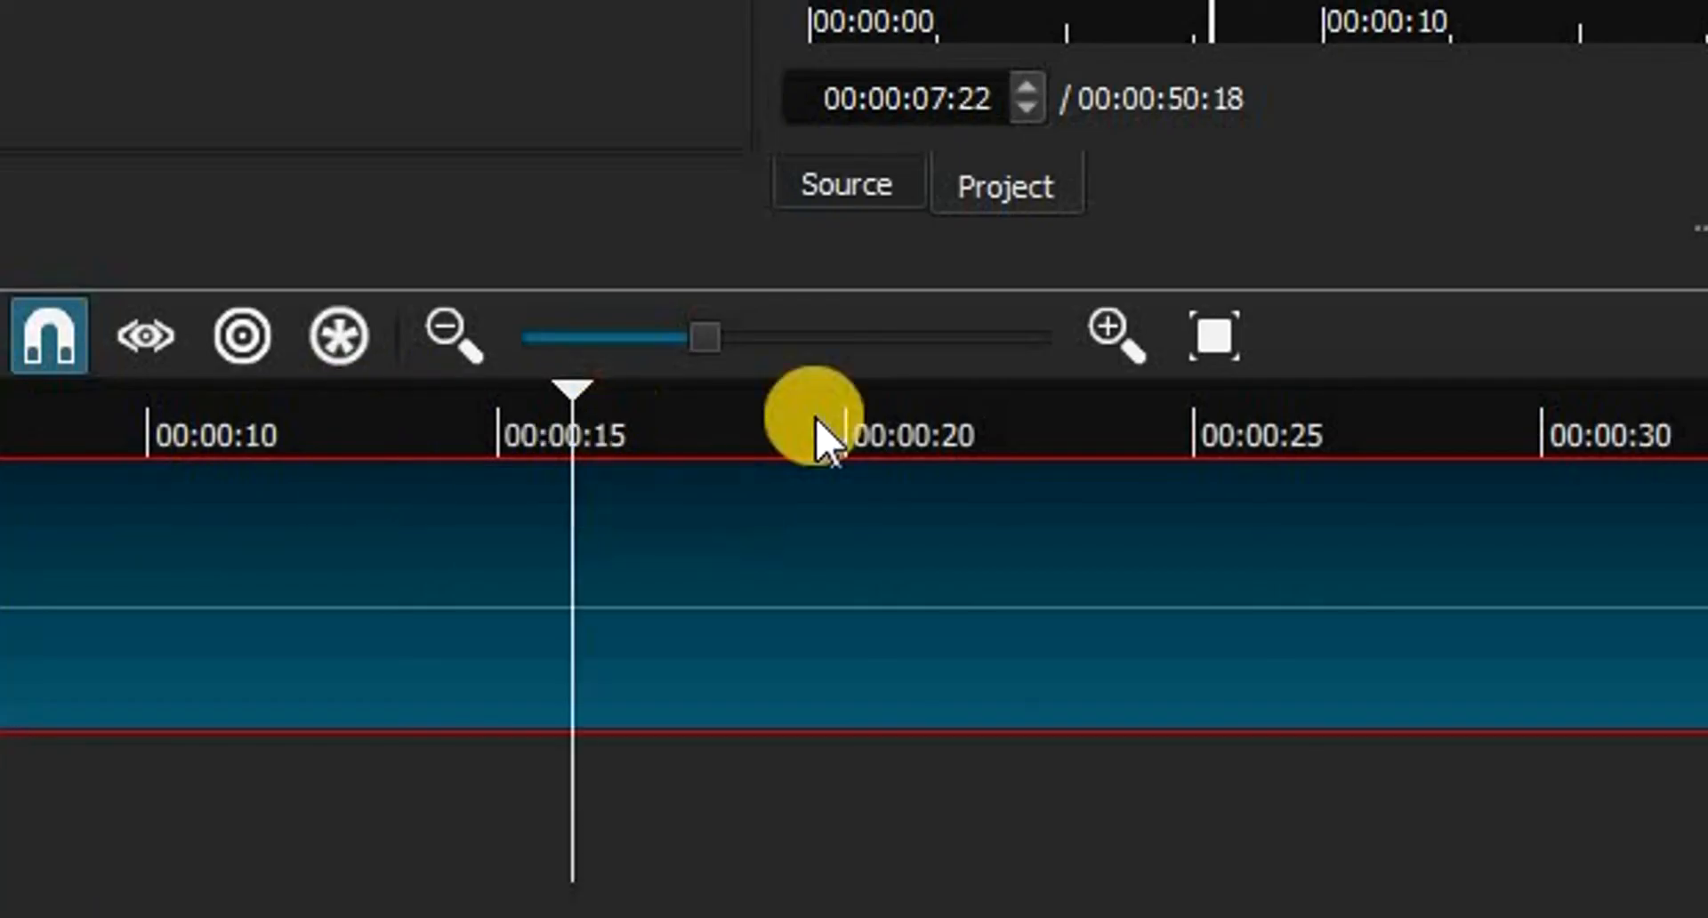
click(1040, 436)
click(316, 737)
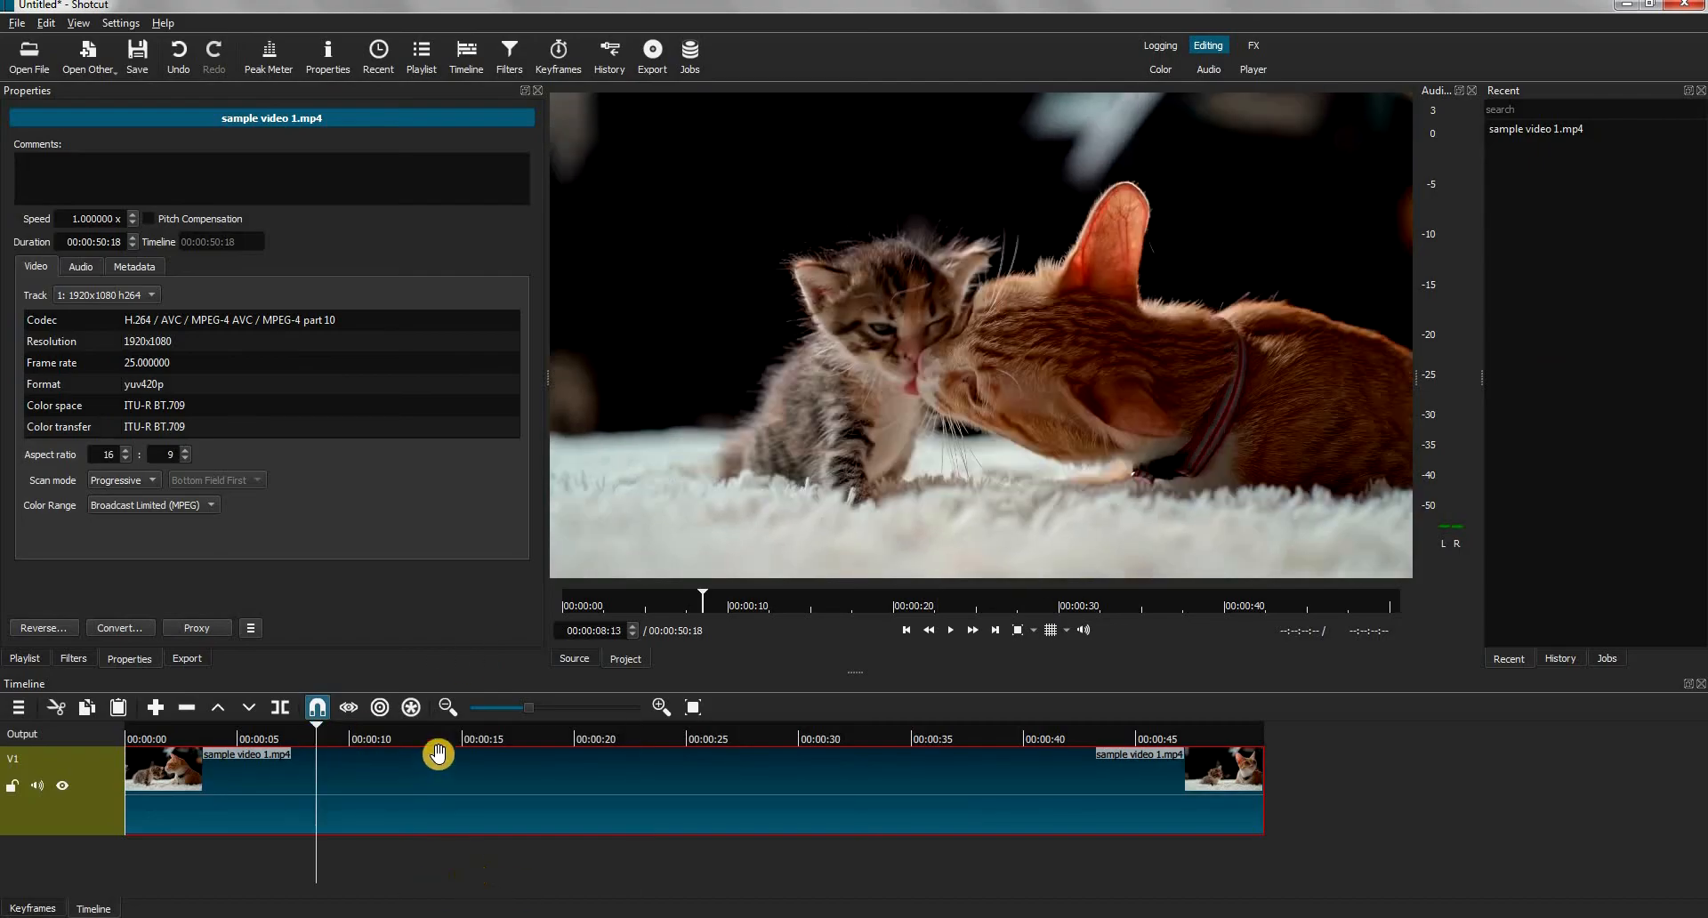
click(461, 733)
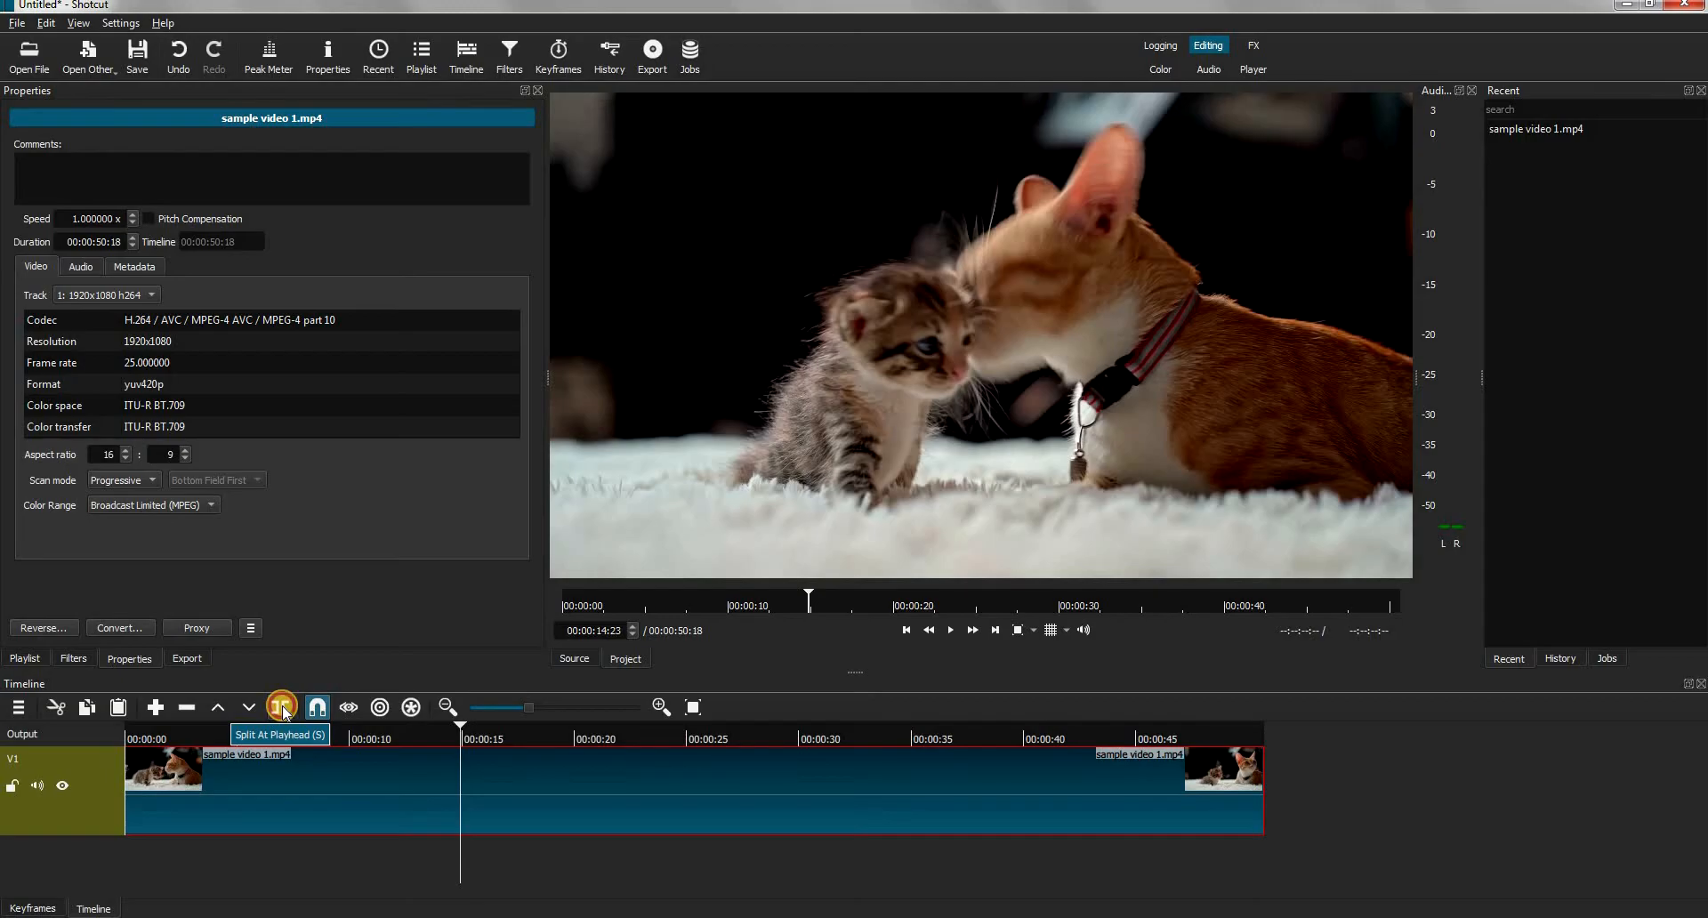
click(841, 436)
drag(630, 815, 689, 821)
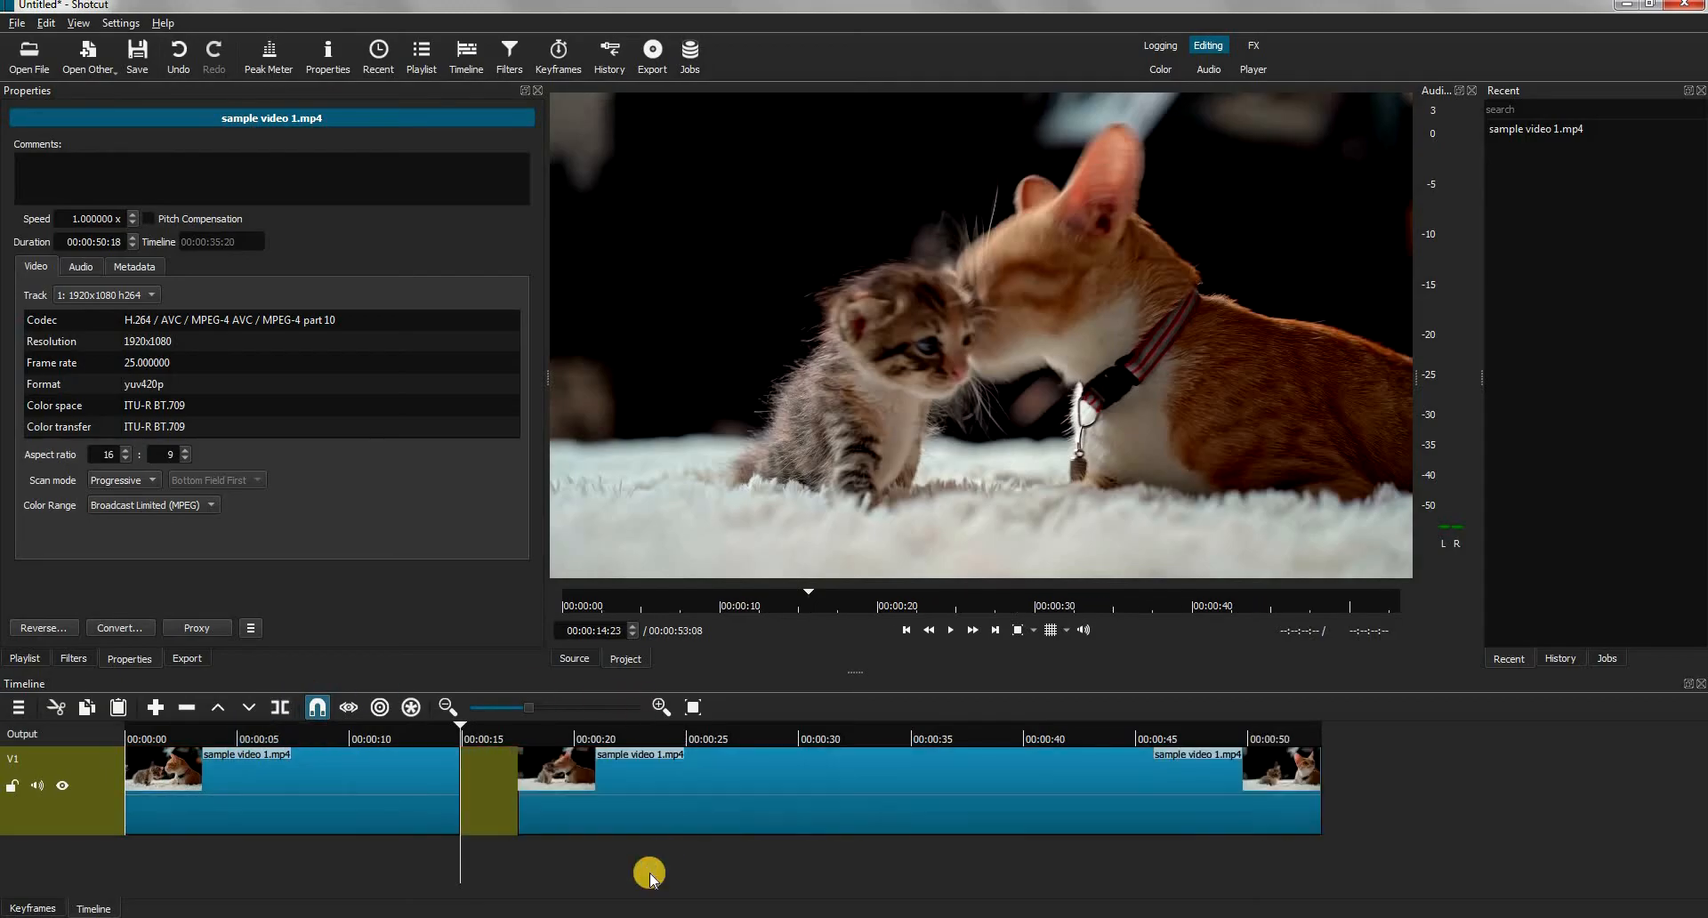
Split the second clip at about 30 seconds and shift its remainder later, leaving a gap of about 2.2 seconds
click(812, 731)
click(280, 707)
drag(926, 796, 932, 836)
click(933, 836)
click(746, 805)
click(703, 732)
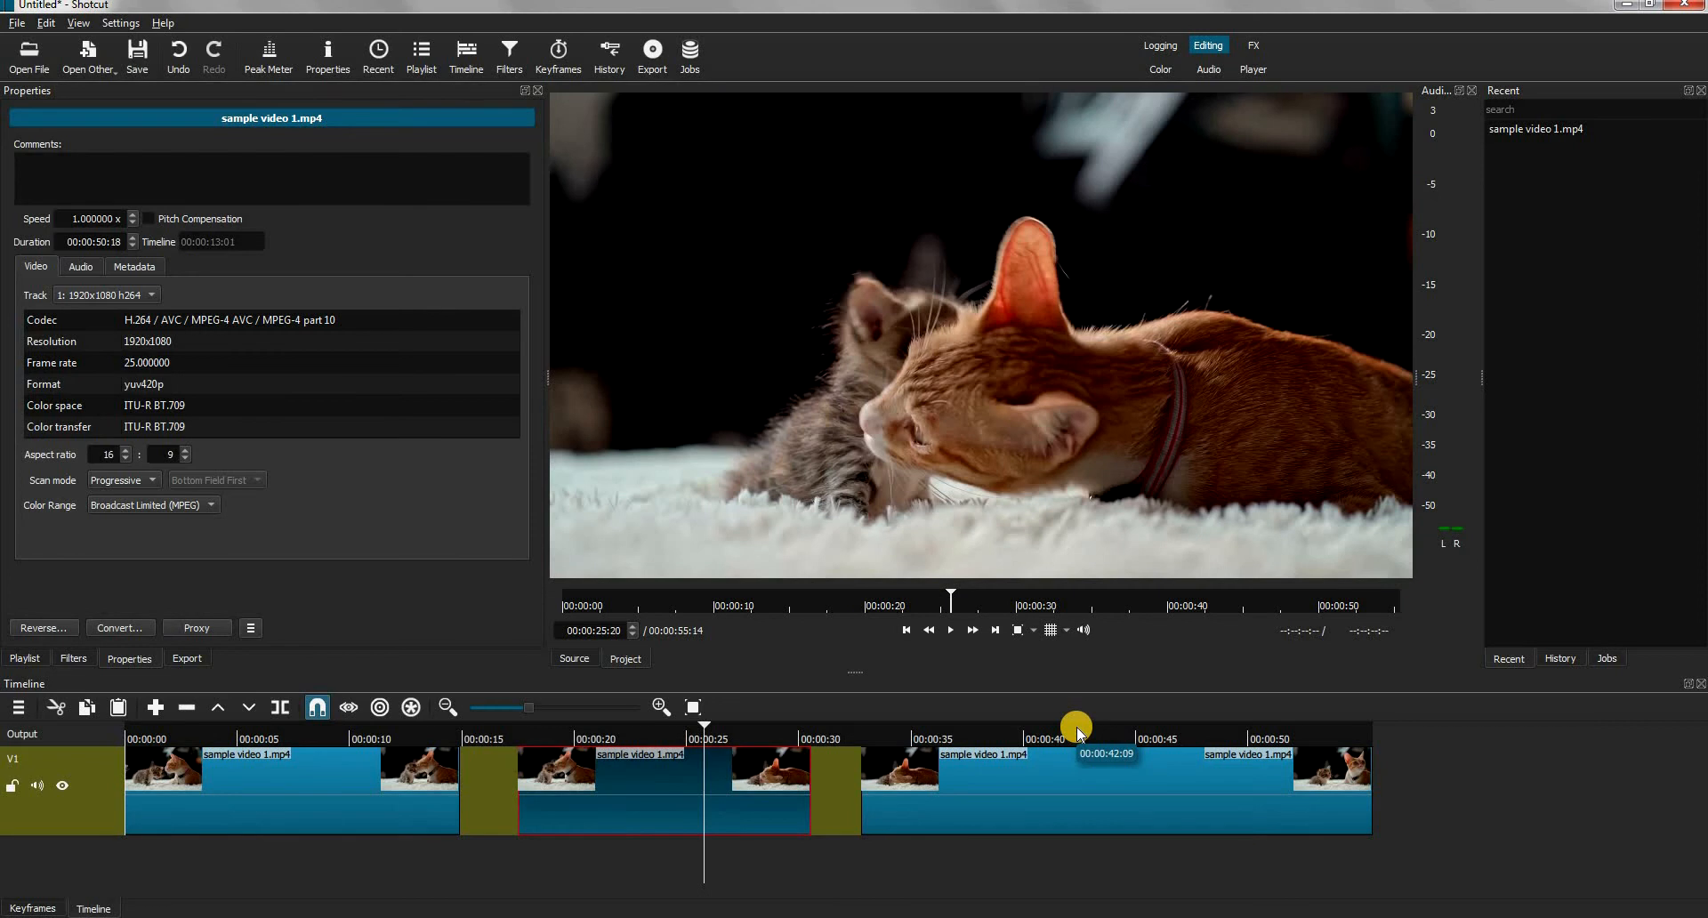
click(1358, 728)
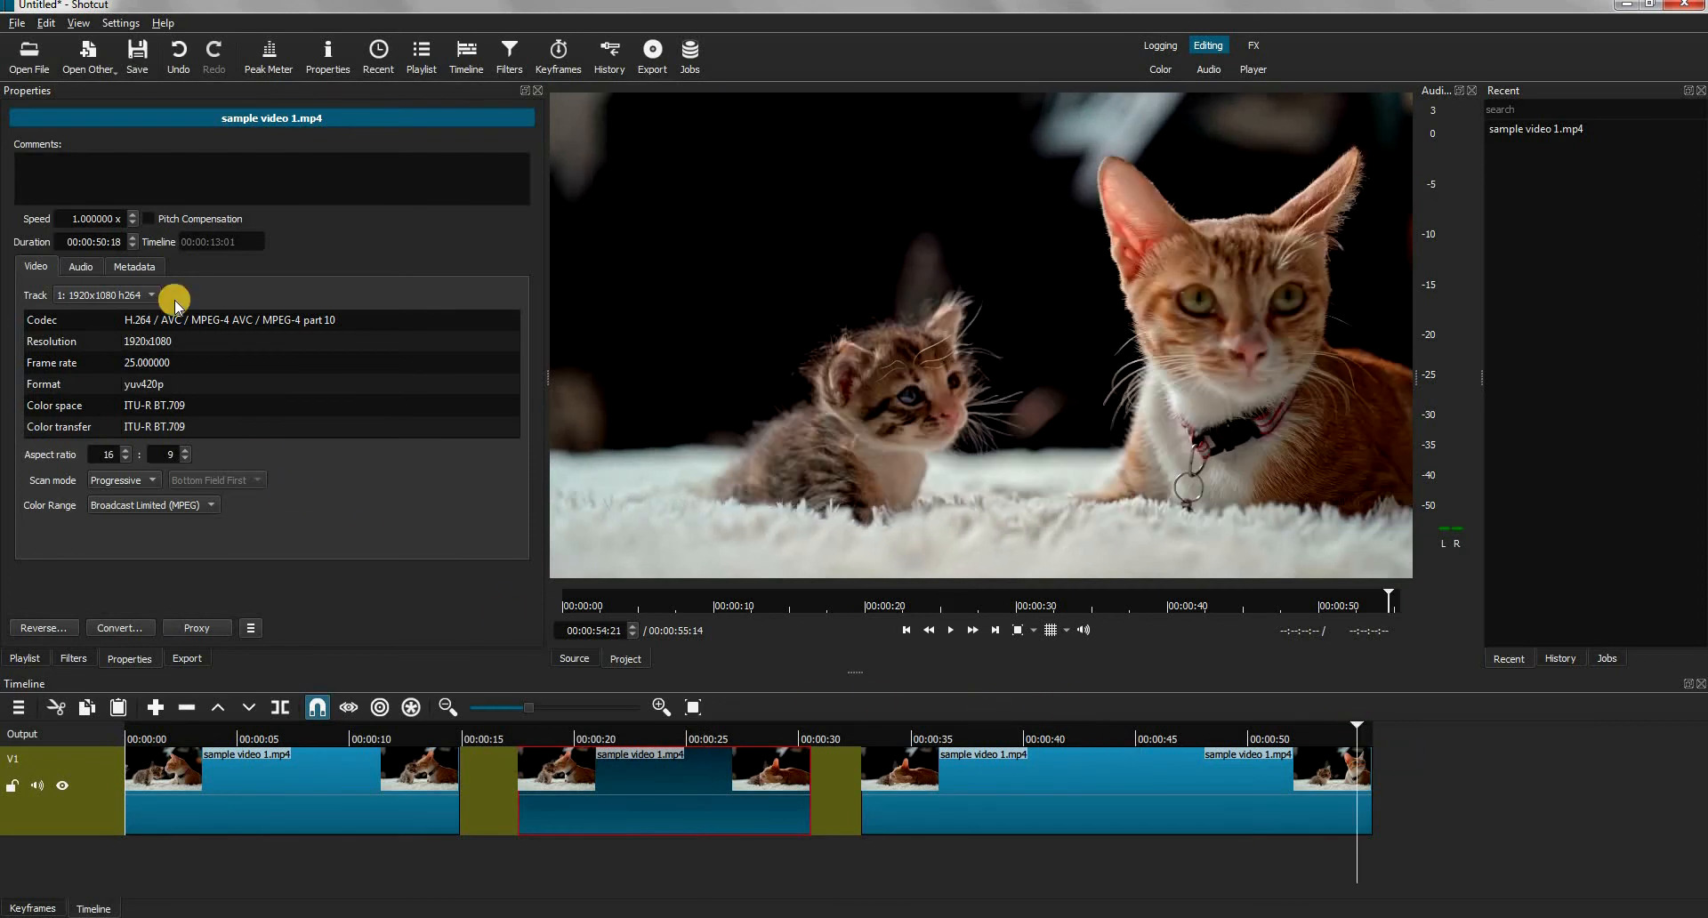
Open sample video from the Tutorial folder and append it after the last clip on track V1
click(30, 56)
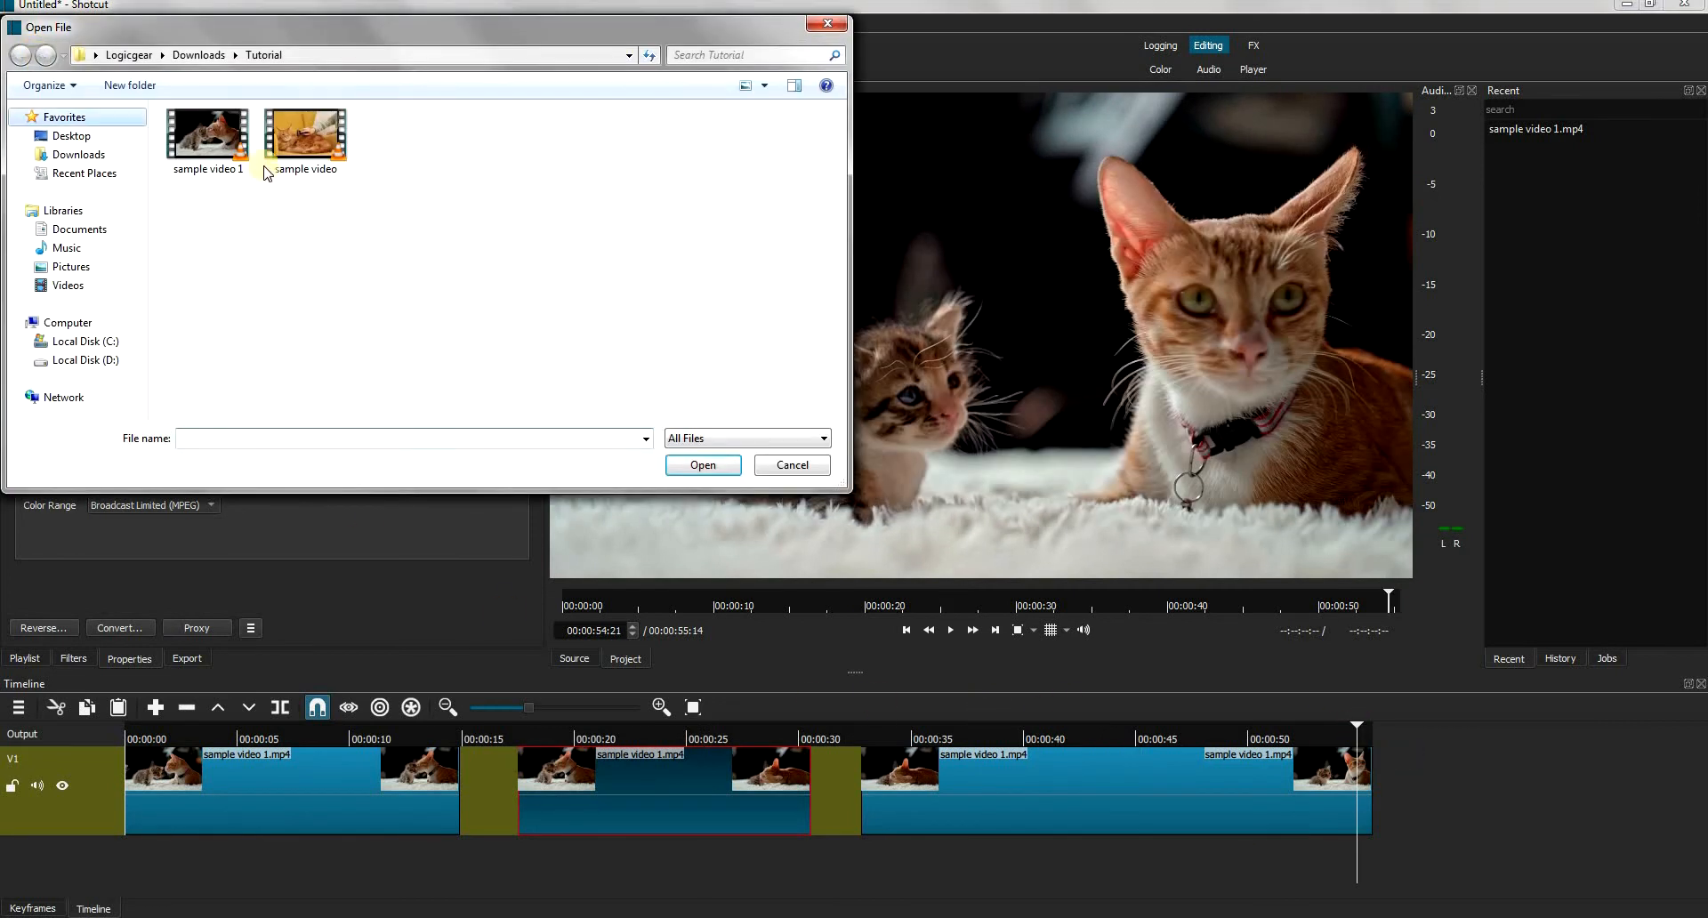
double_click(302, 138)
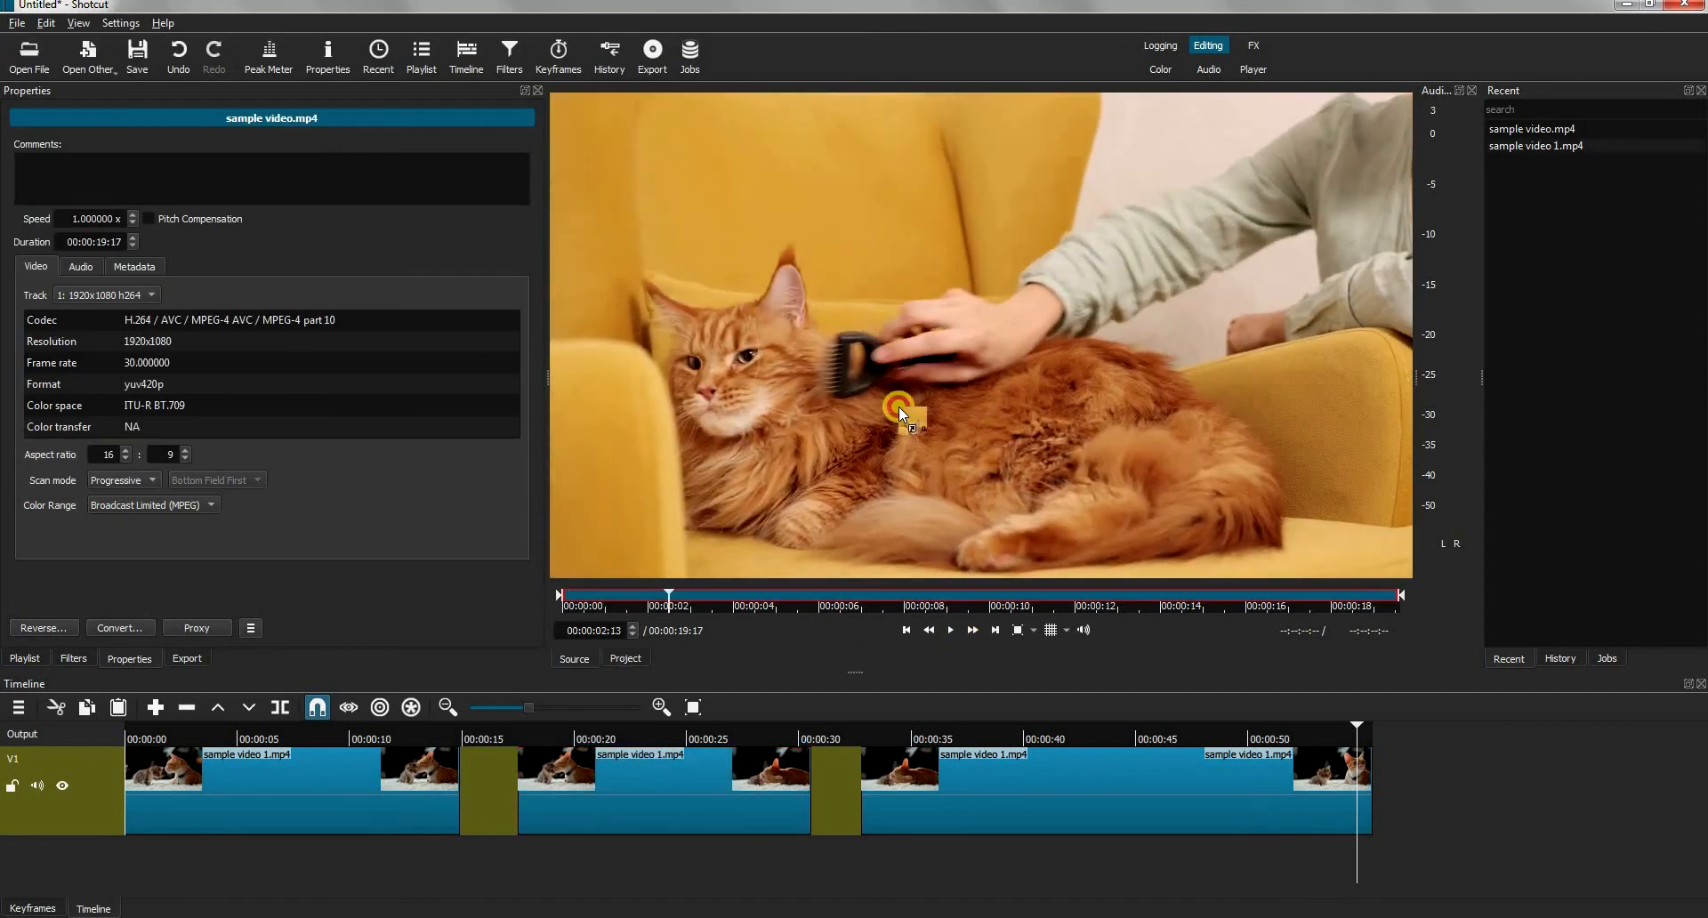
drag(1406, 740, 1378, 765)
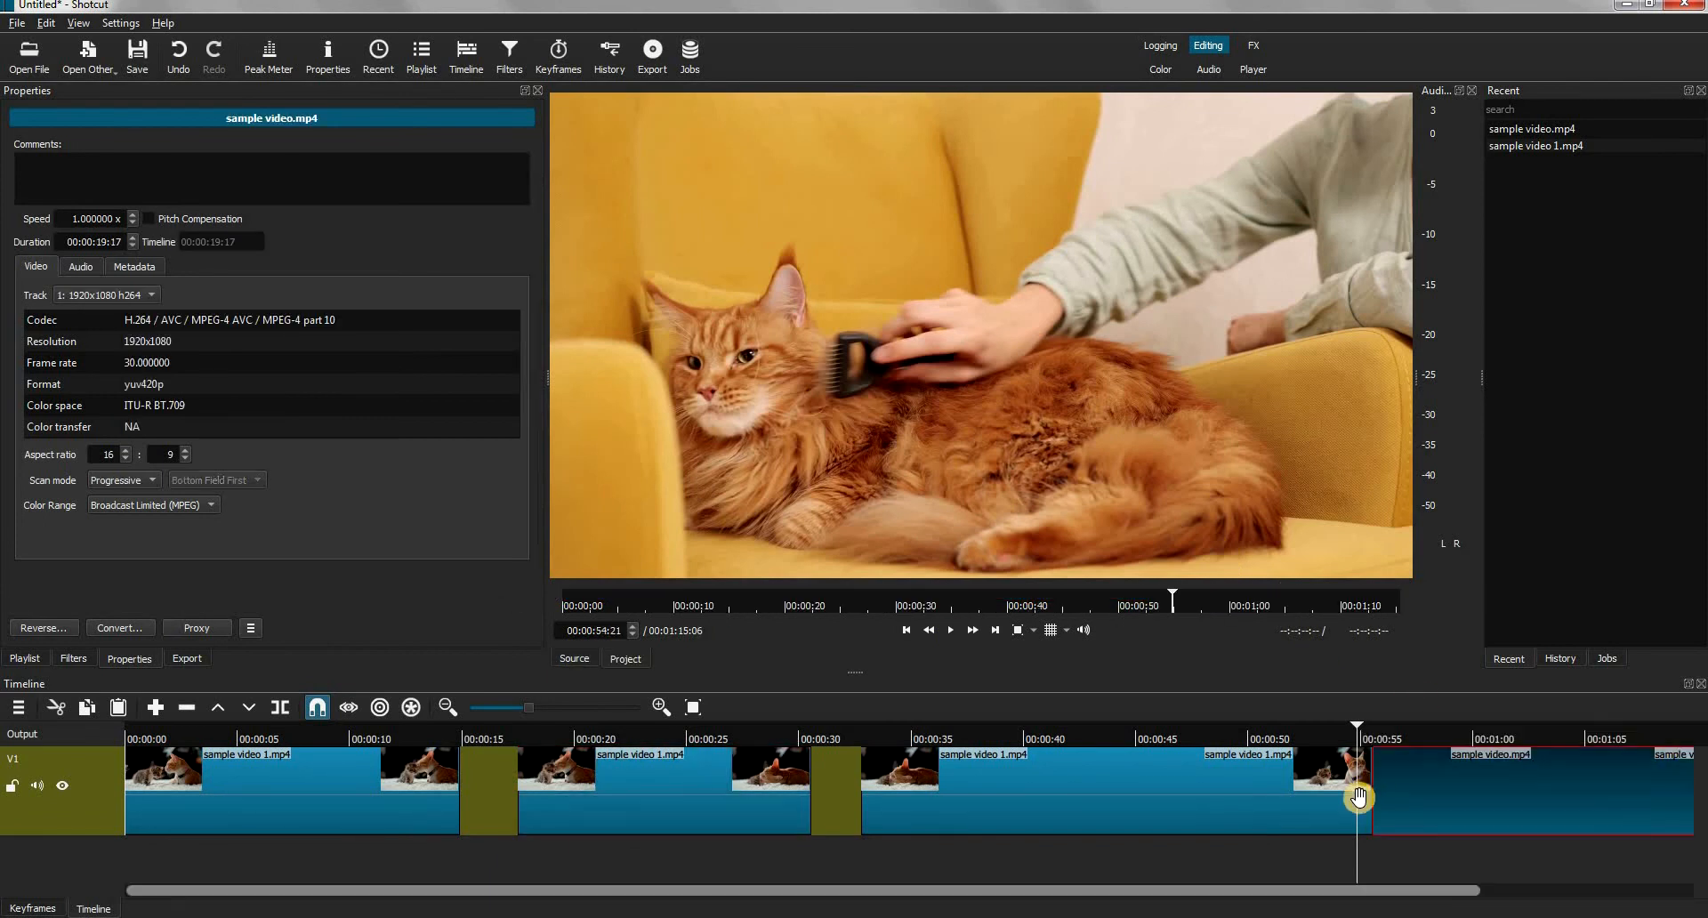
Overlap the sample video clip with the end of the preceding clip by about 2.6 seconds to create a transition, and preview it
drag(531, 717, 519, 716)
mouse_move(947, 792)
mouse_down()
mouse_move(1014, 792)
mouse_move(949, 792)
mouse_up()
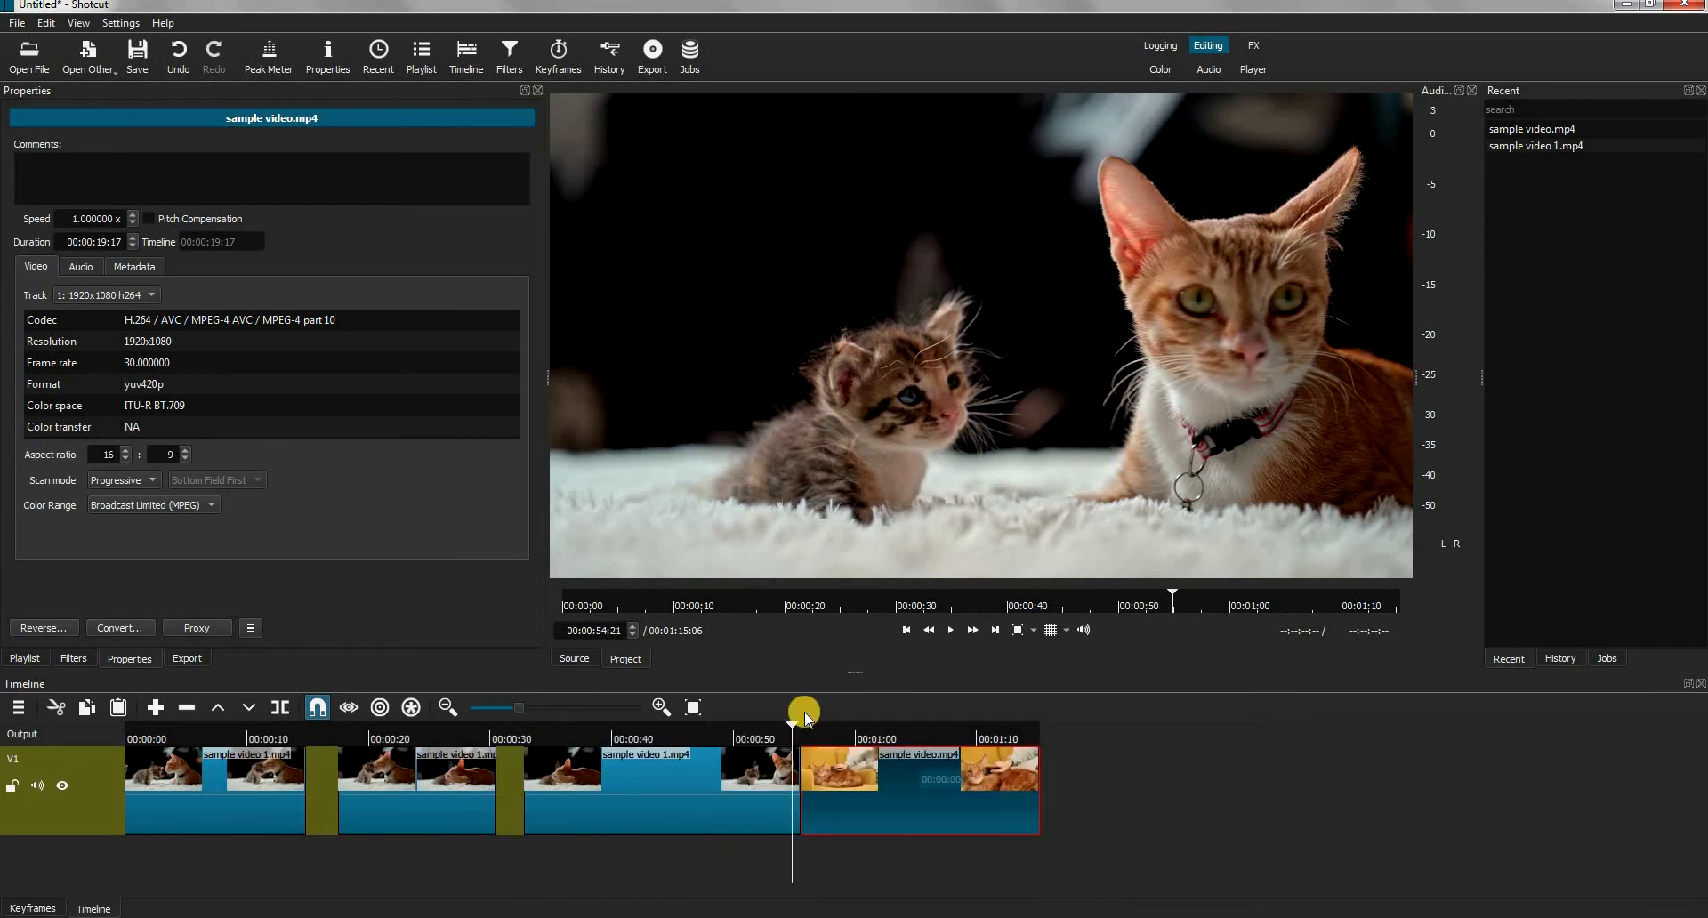
click(737, 728)
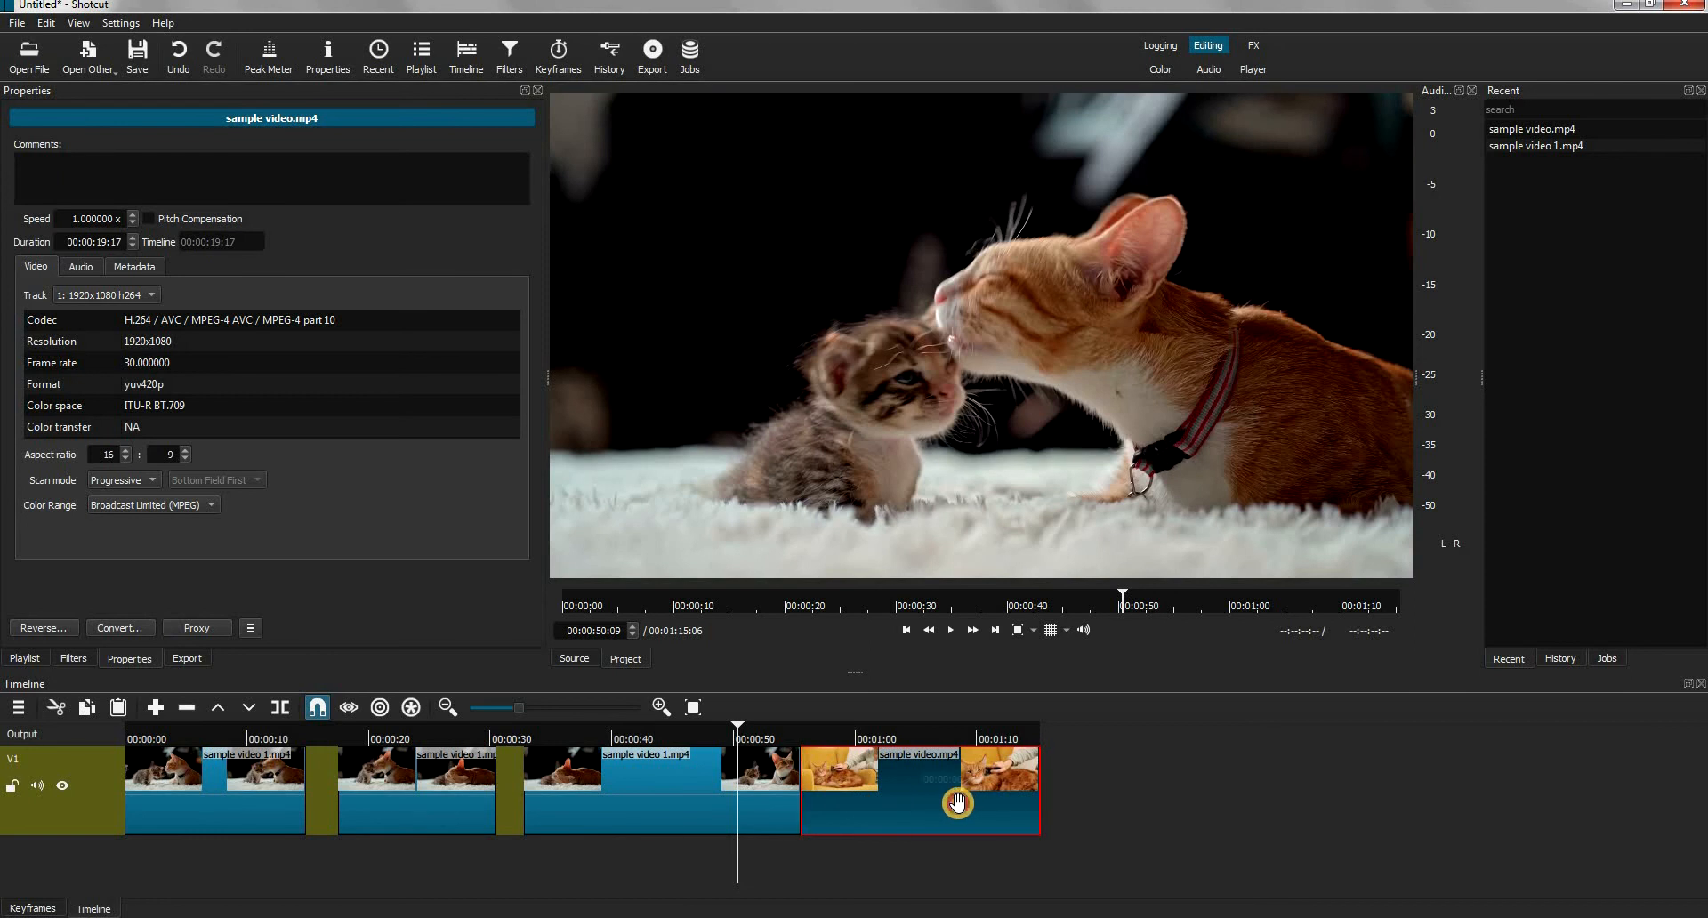
drag(945, 803, 920, 804)
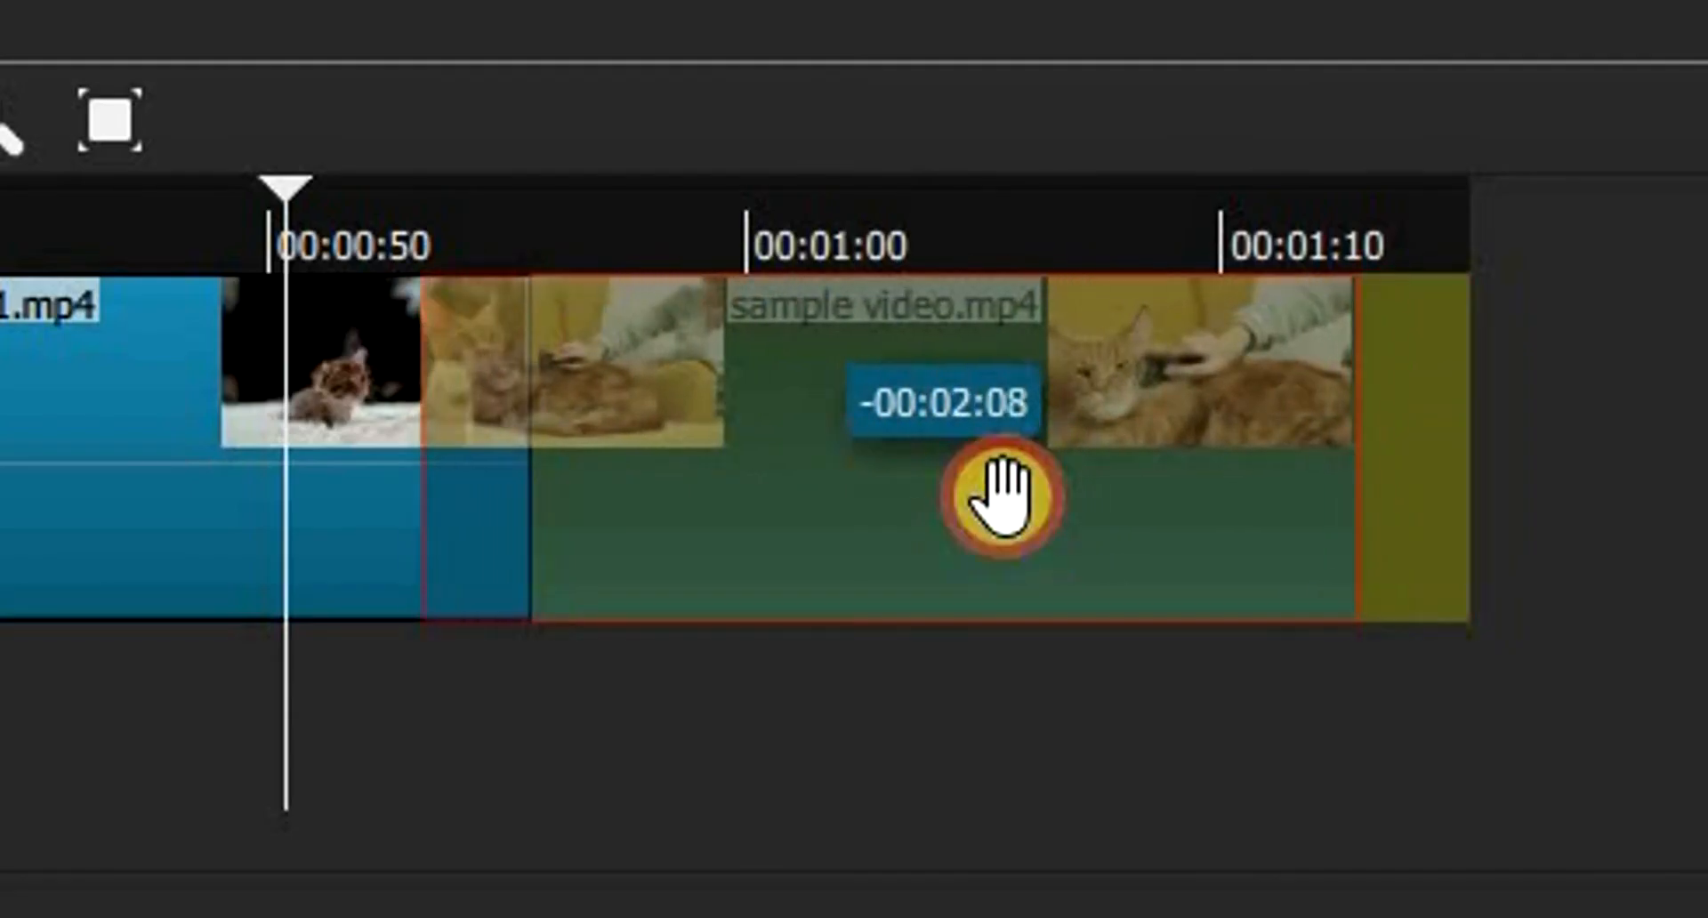
drag(1001, 494, 854, 412)
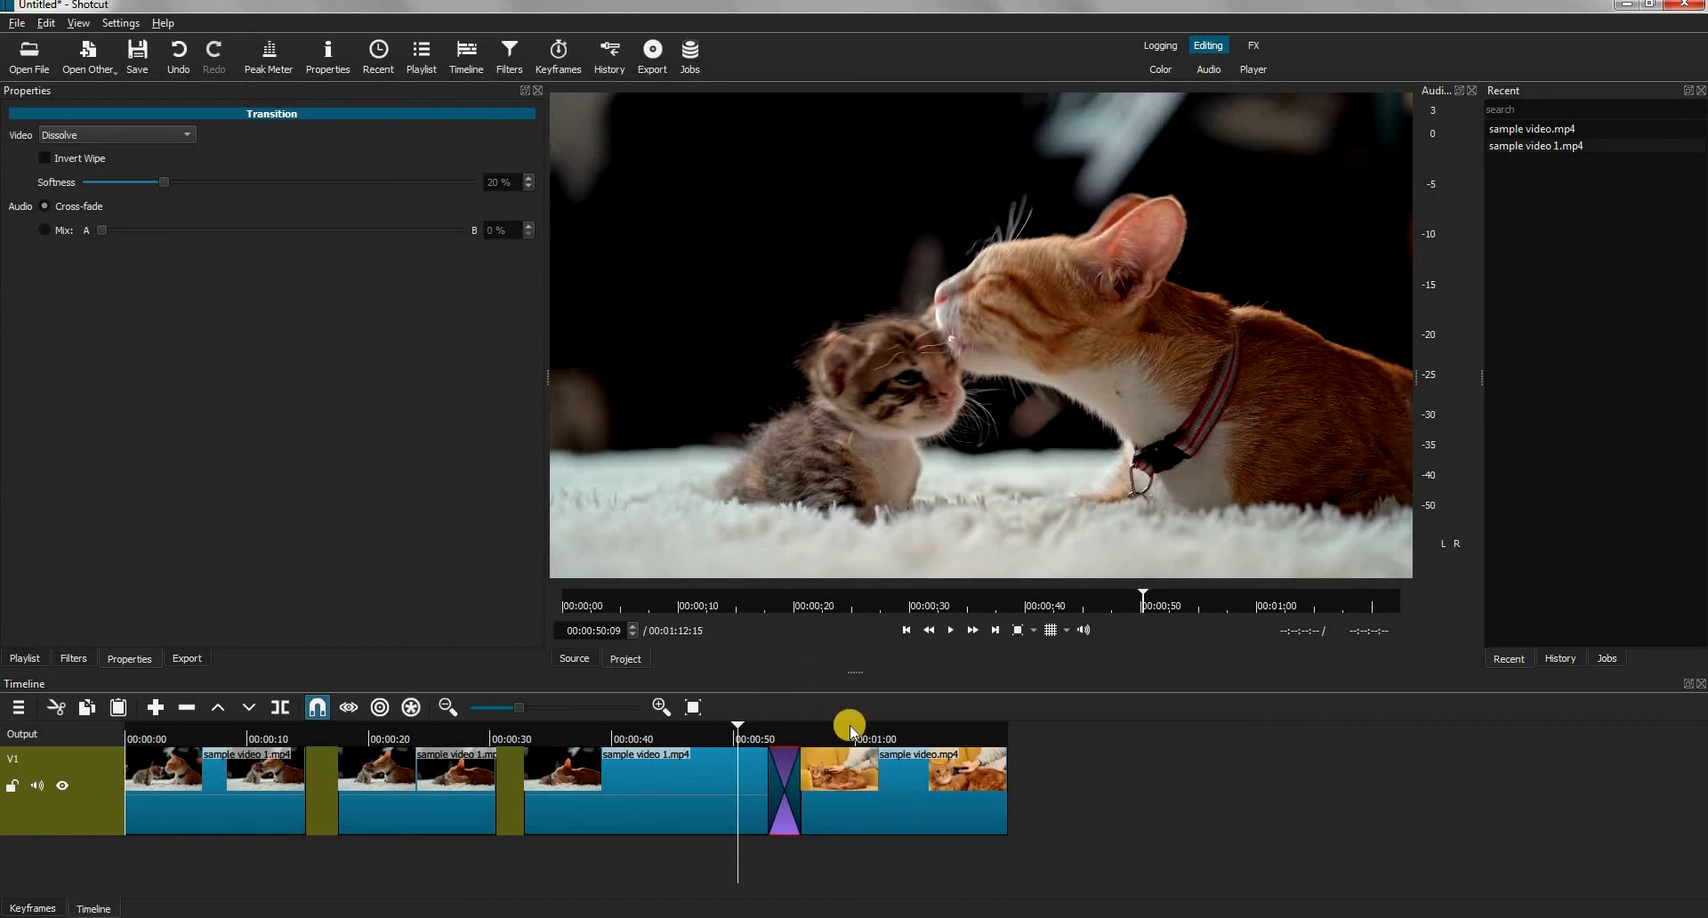
click(786, 726)
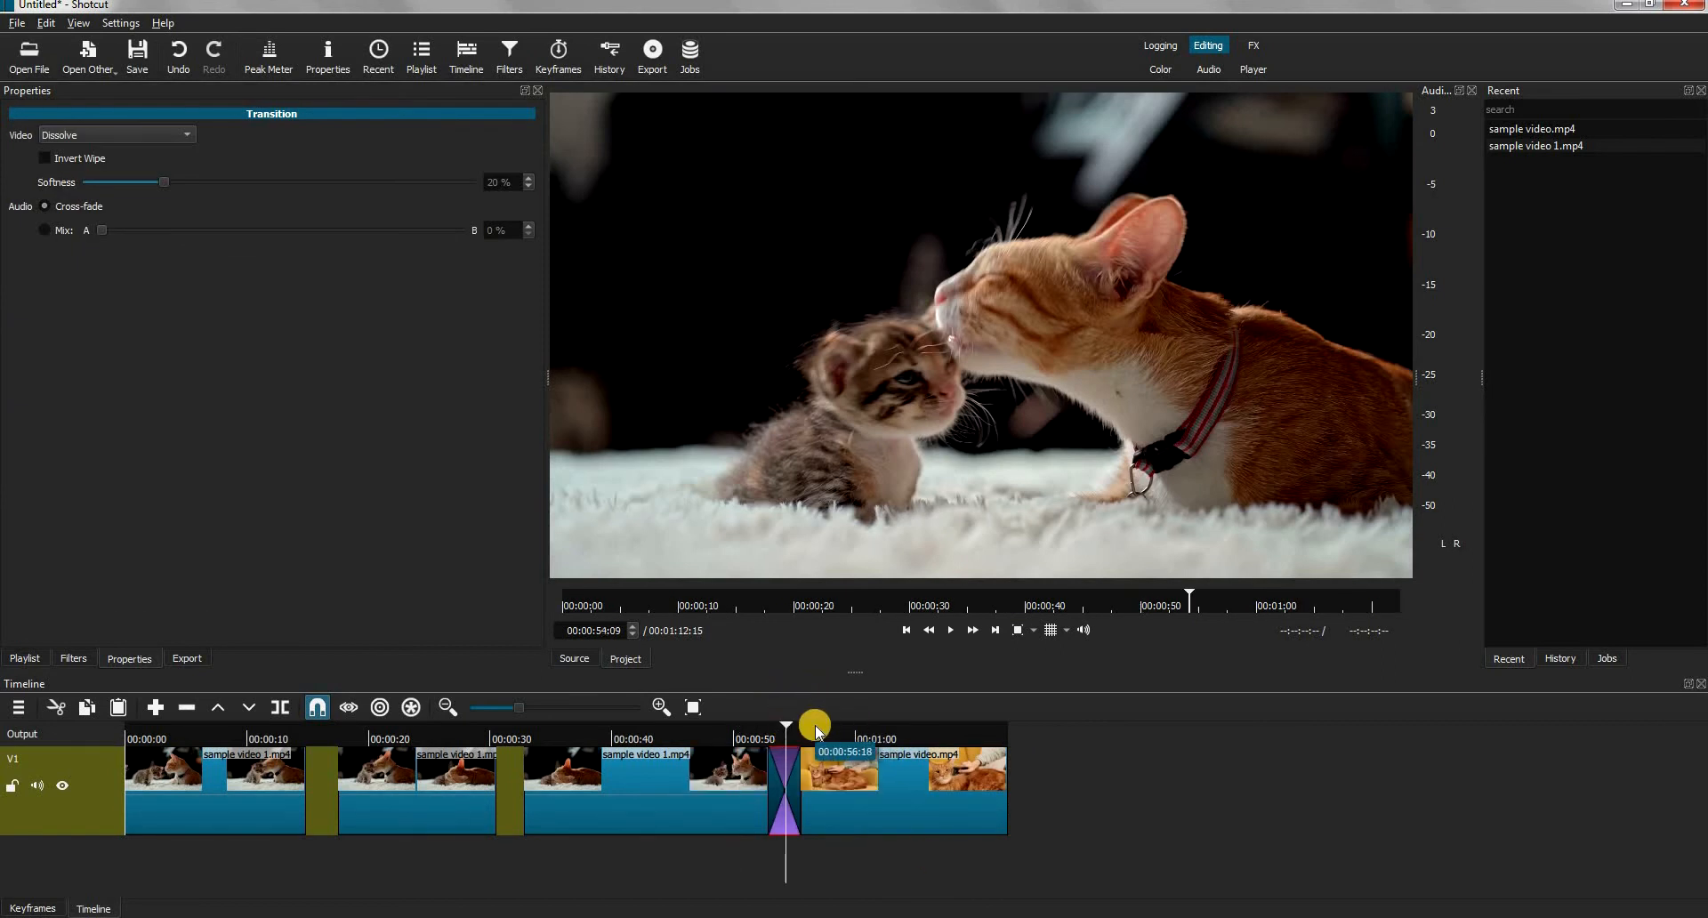
click(815, 726)
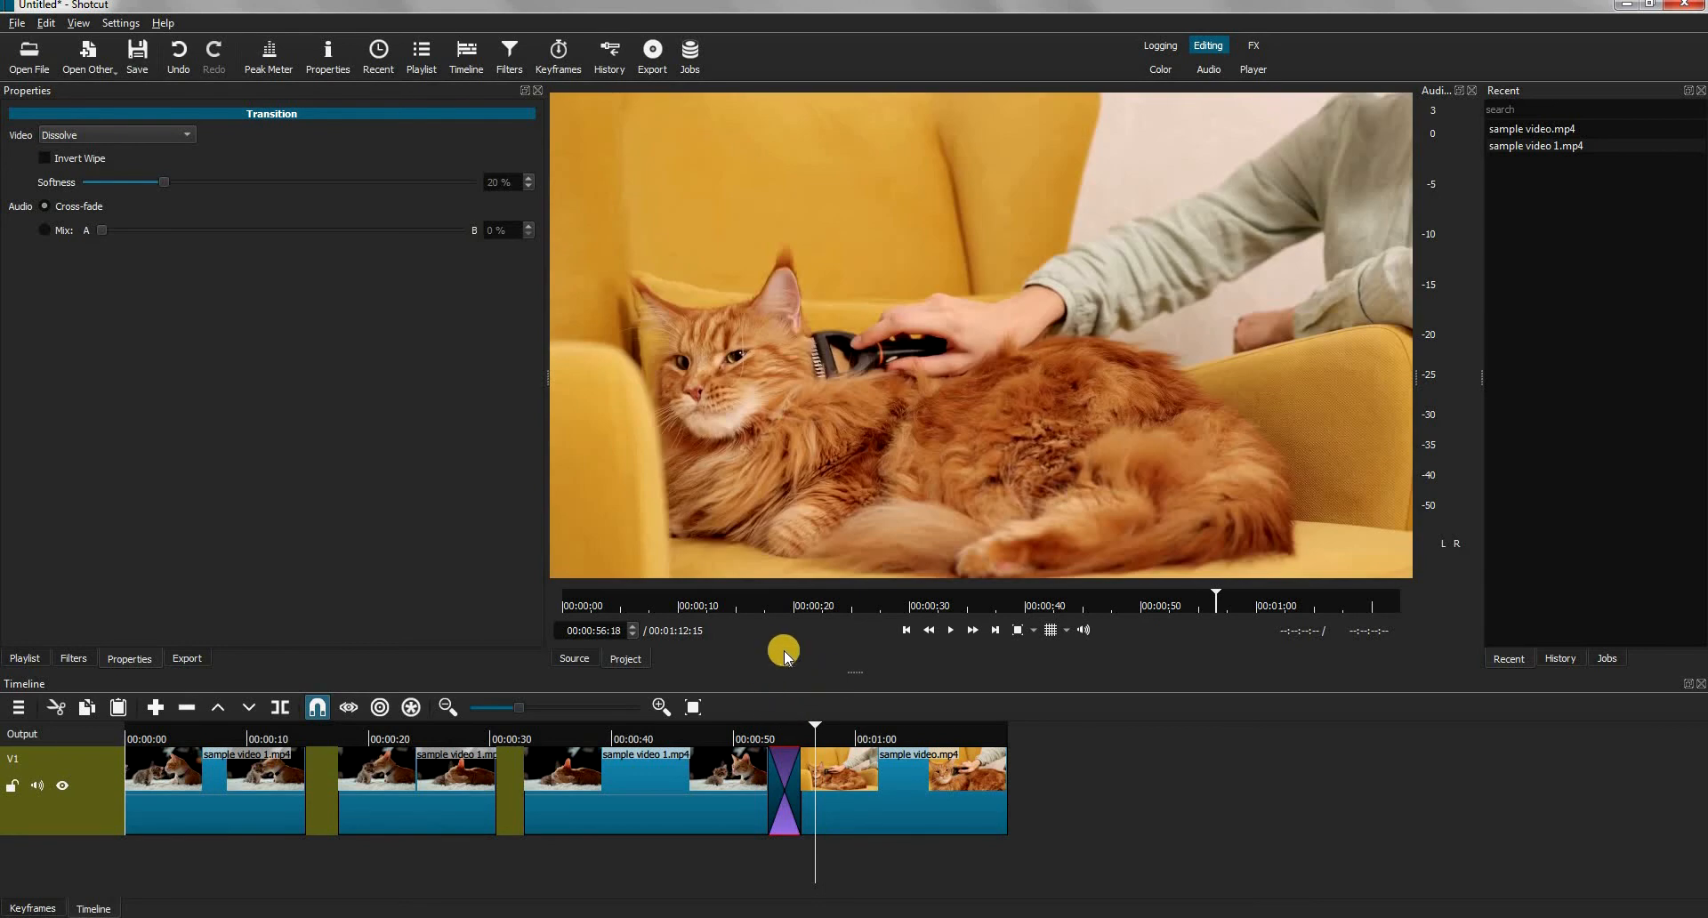
Add a Contrast filter to the middle sample video 1 clip and increase its level
click(433, 801)
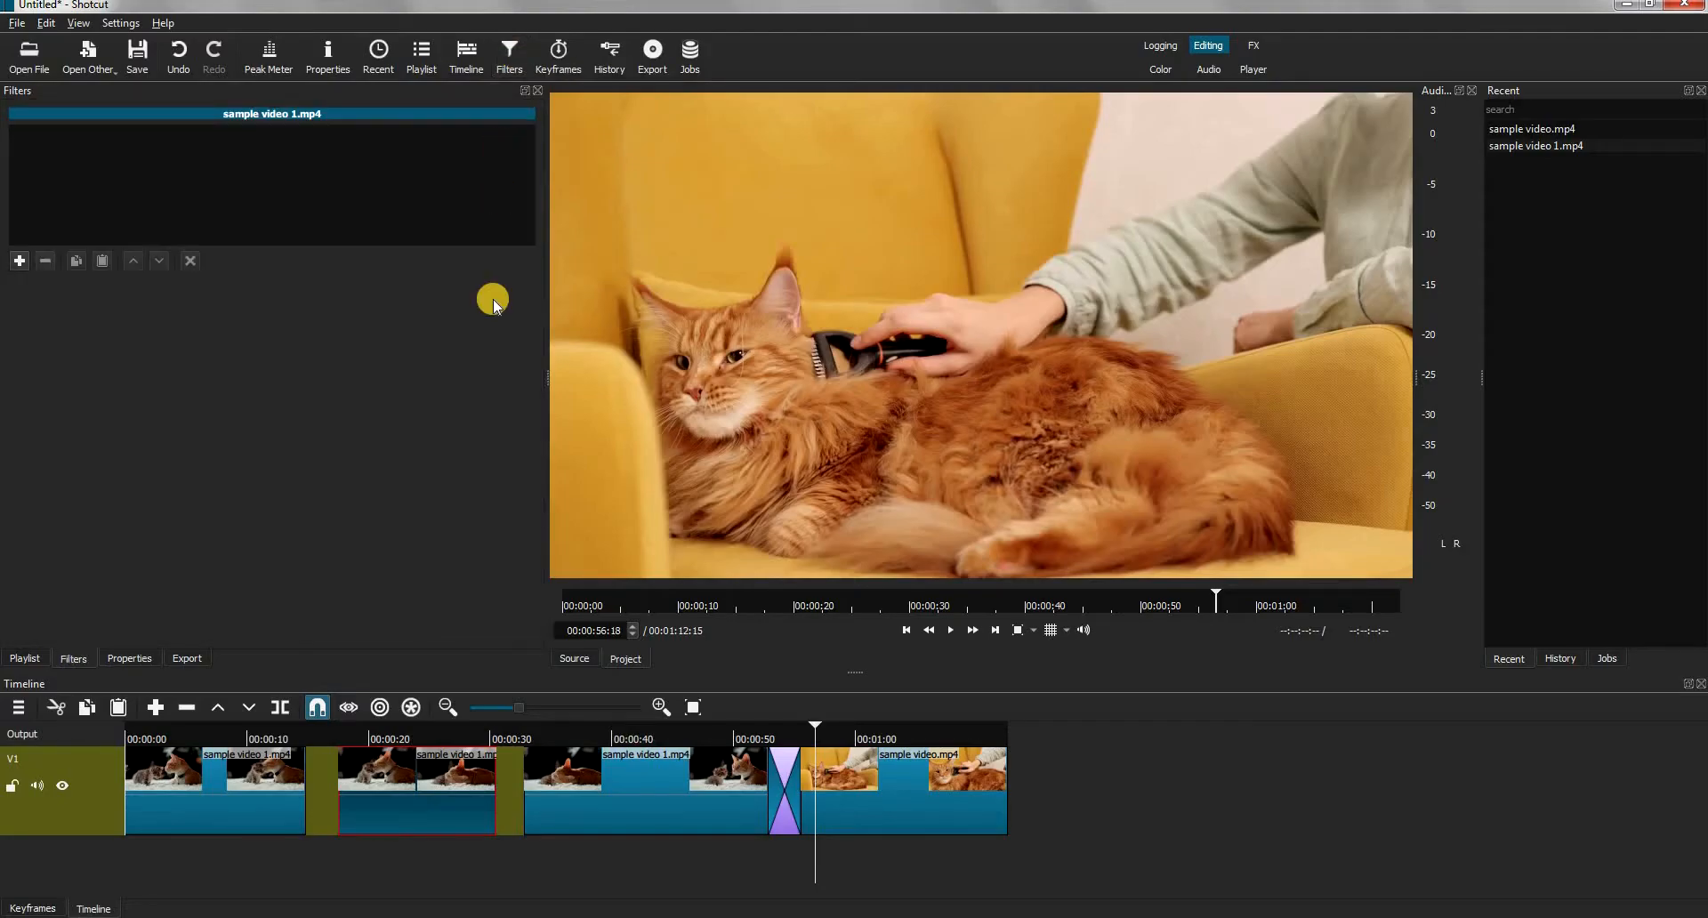
click(417, 731)
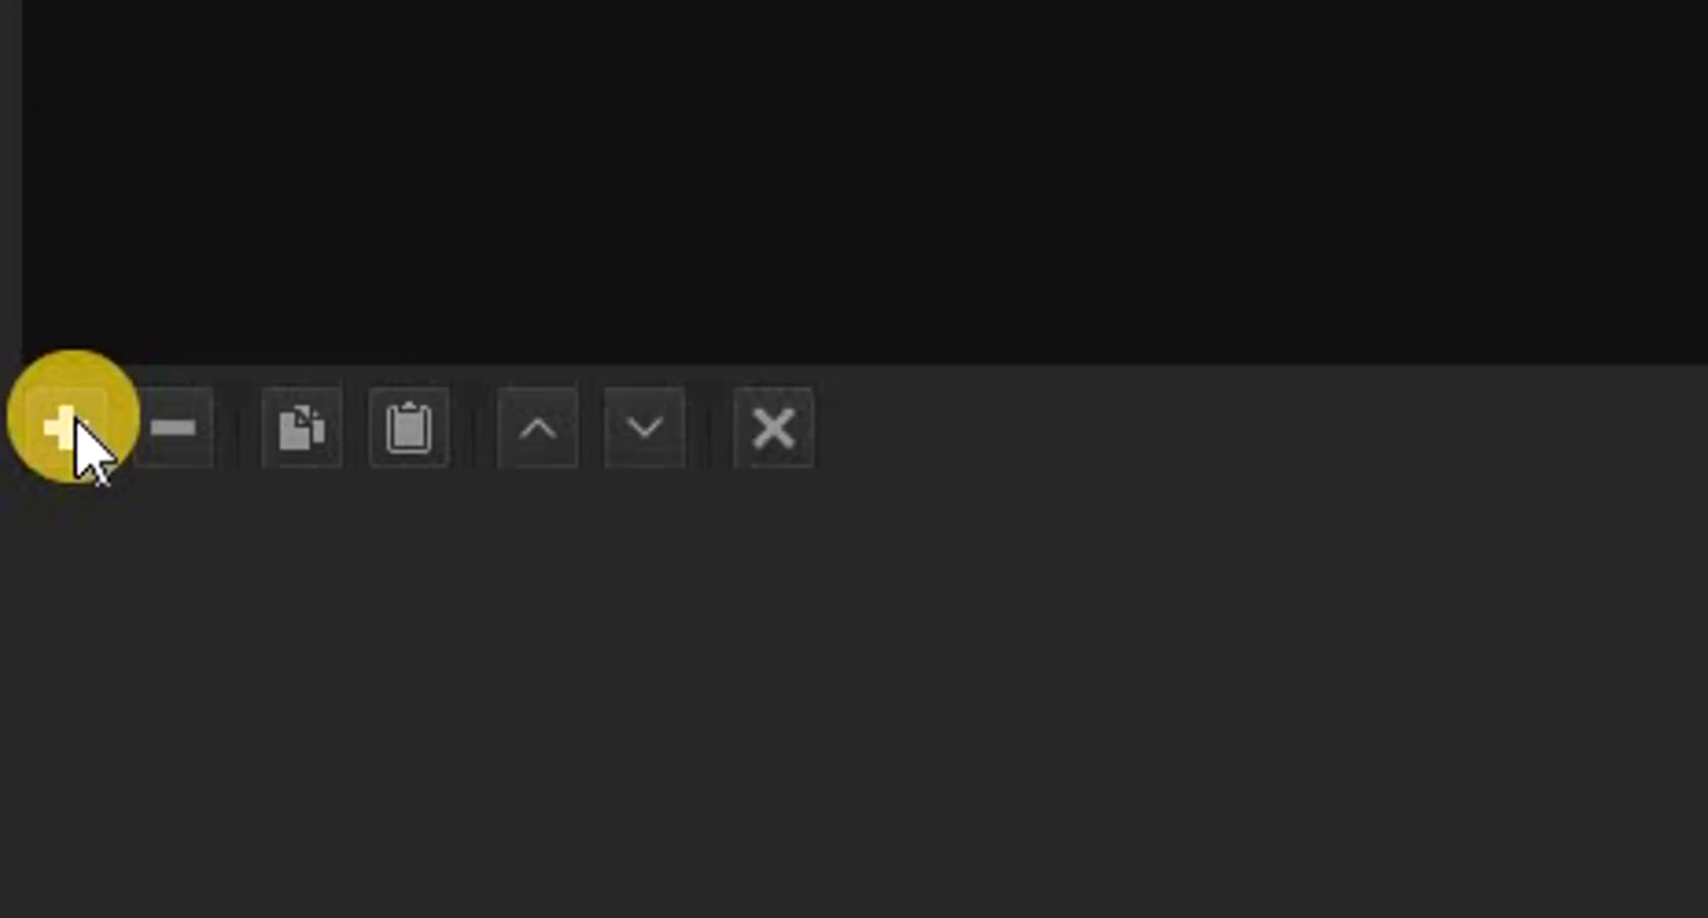
click(69, 428)
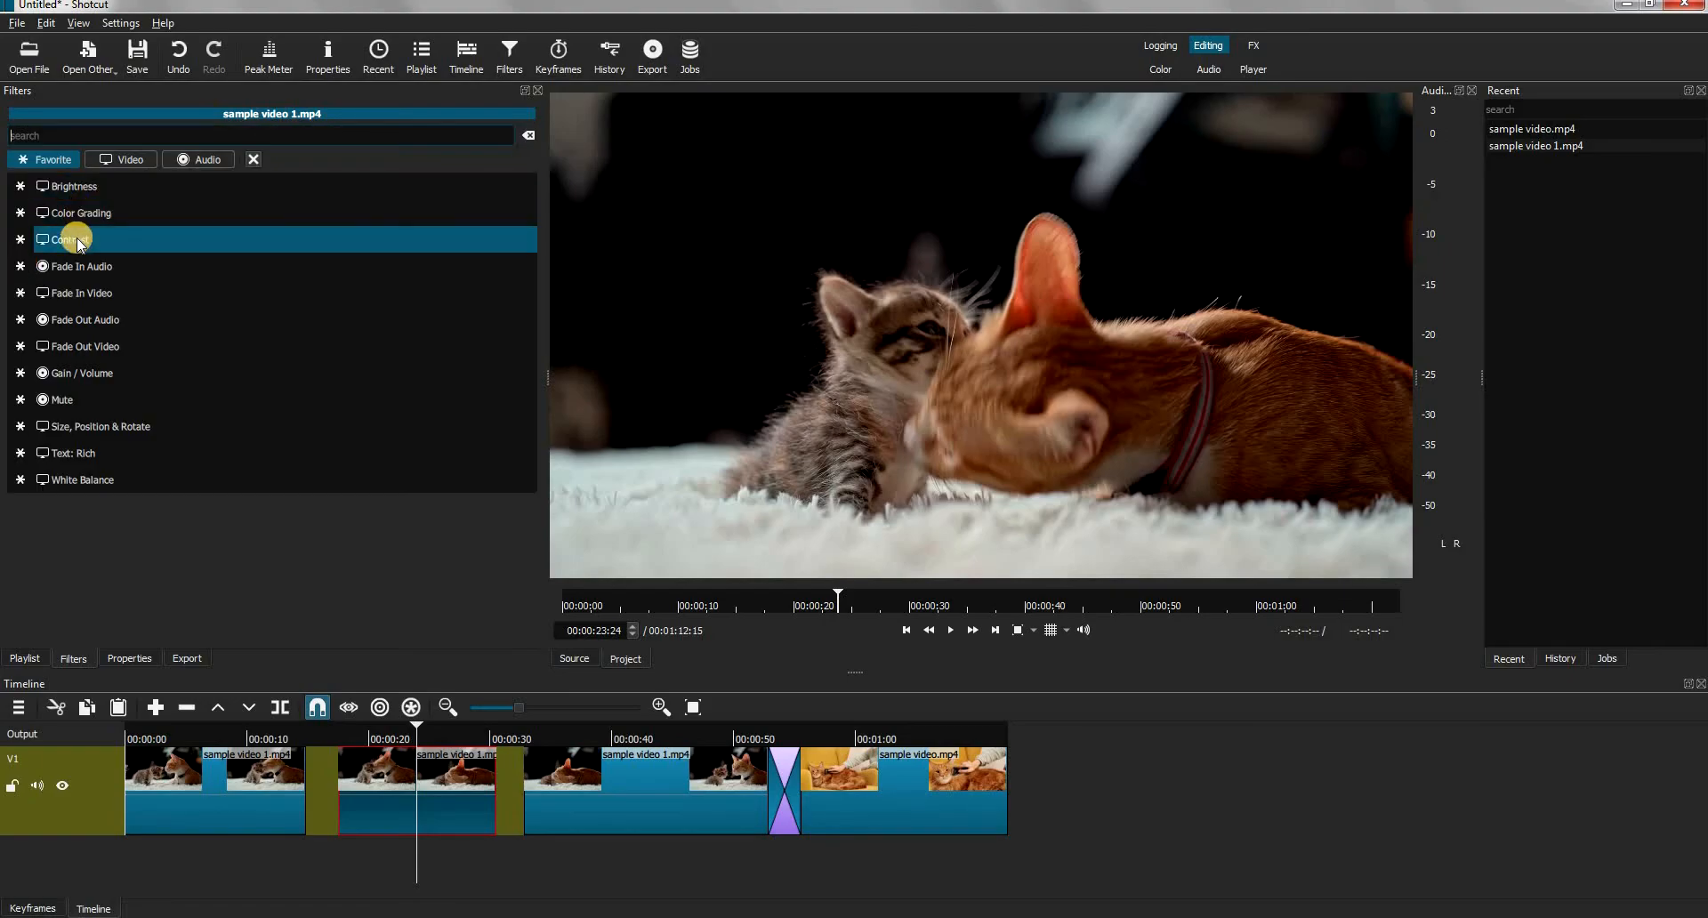
click(78, 243)
drag(179, 316, 235, 313)
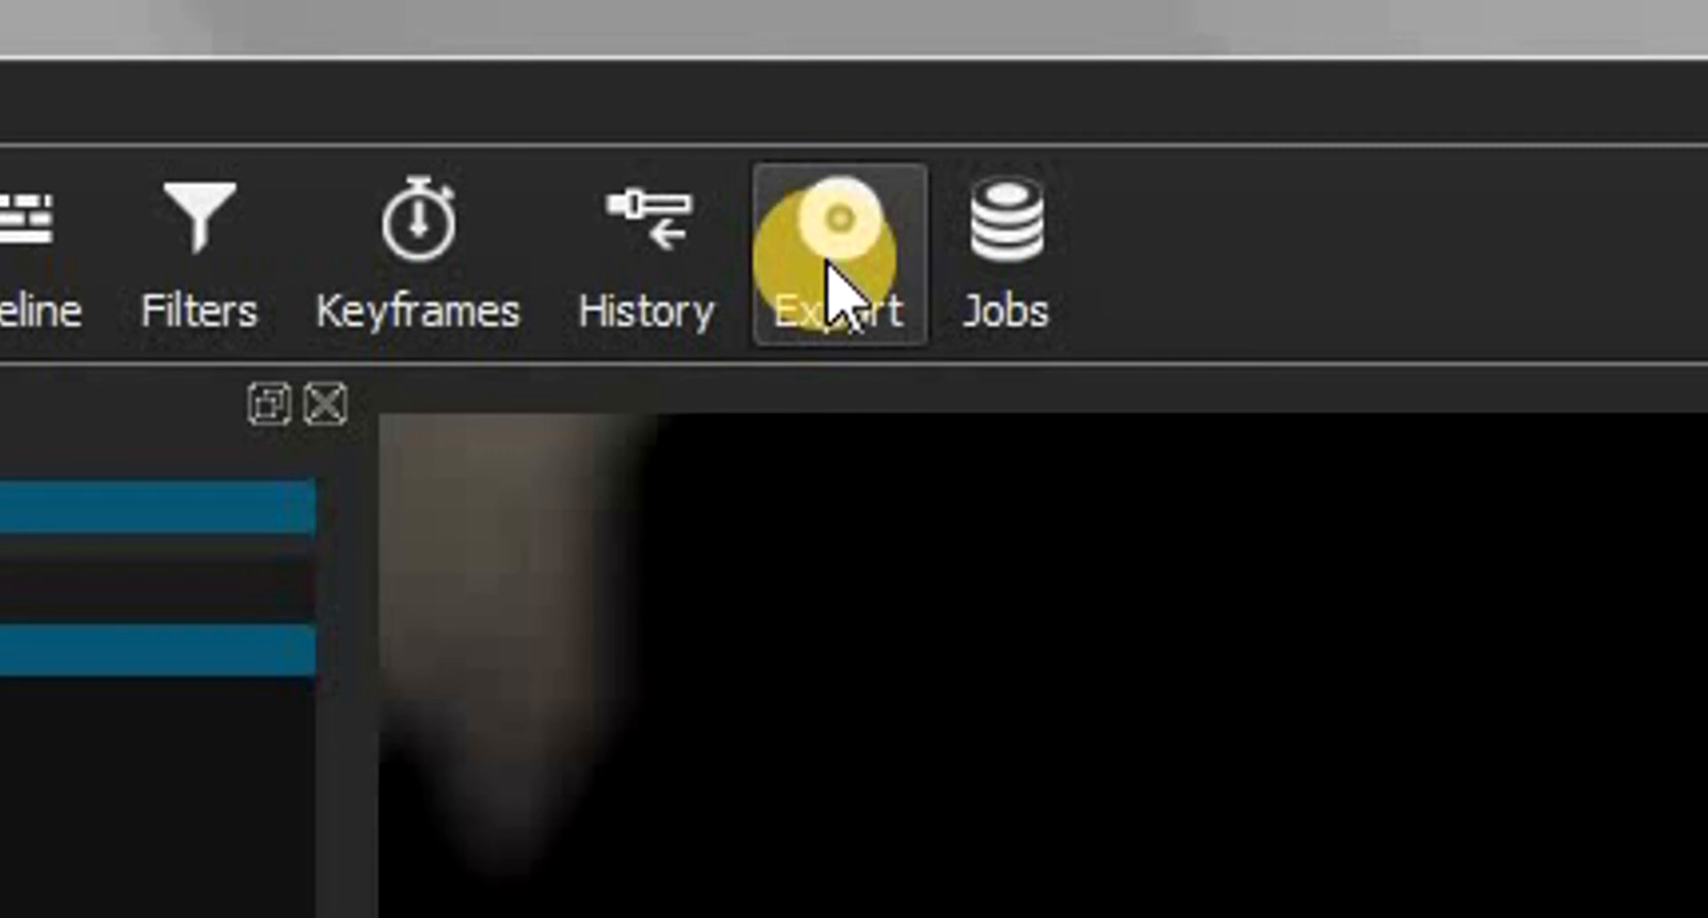
Open the export settings, choose the YouTube preset and show its video options
click(832, 289)
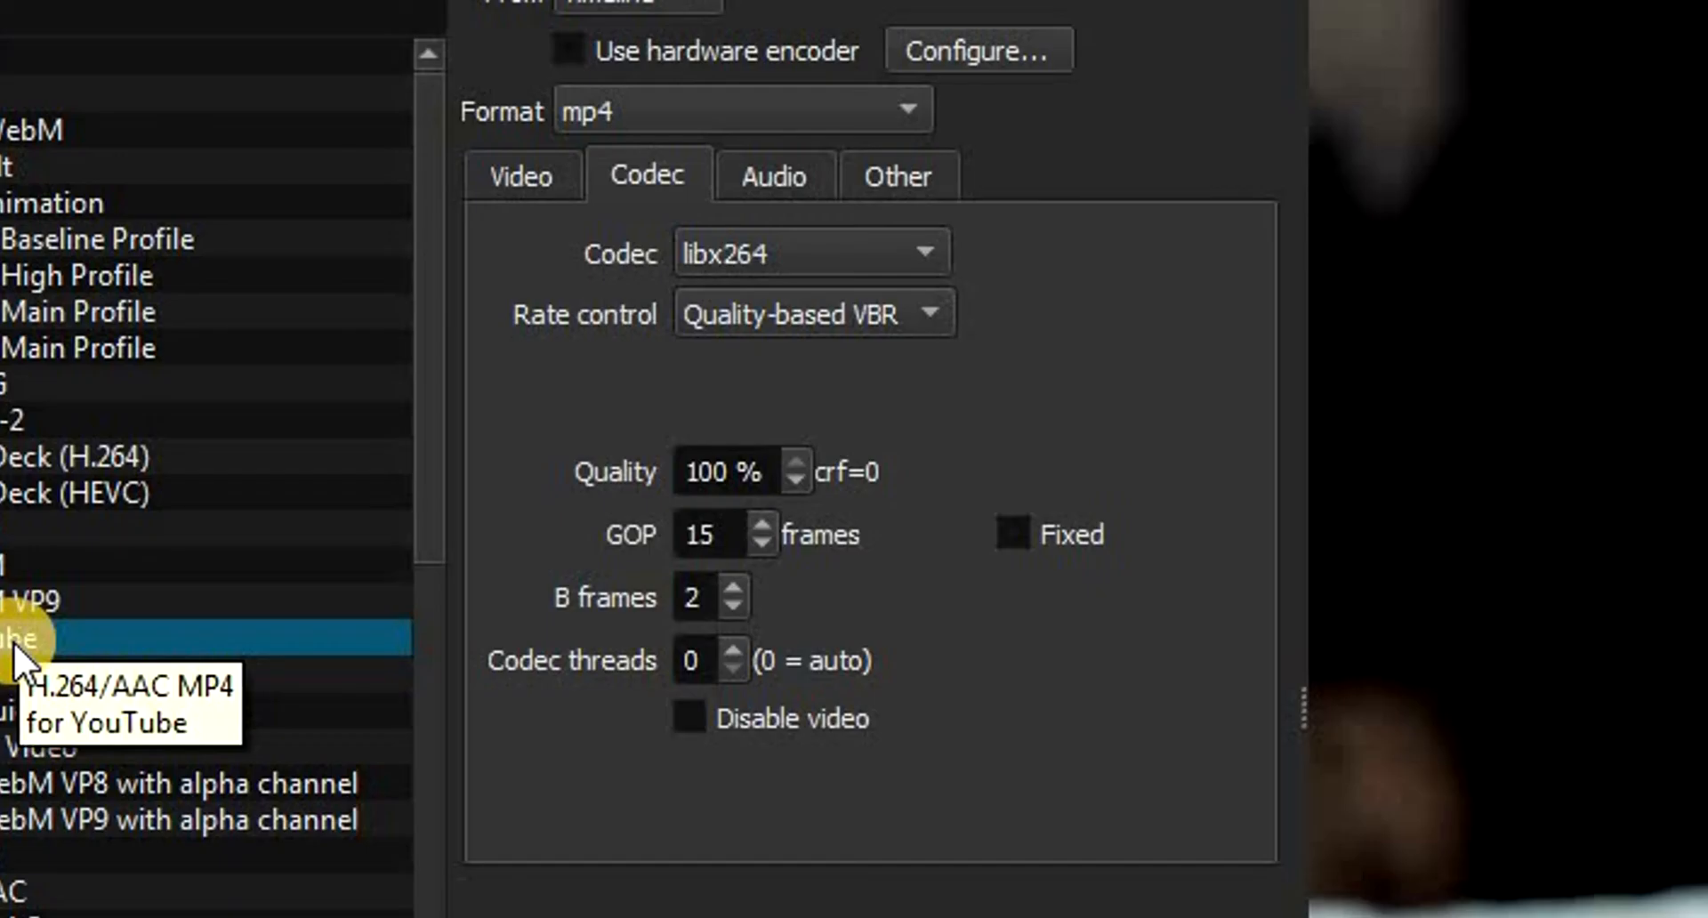
click(38, 641)
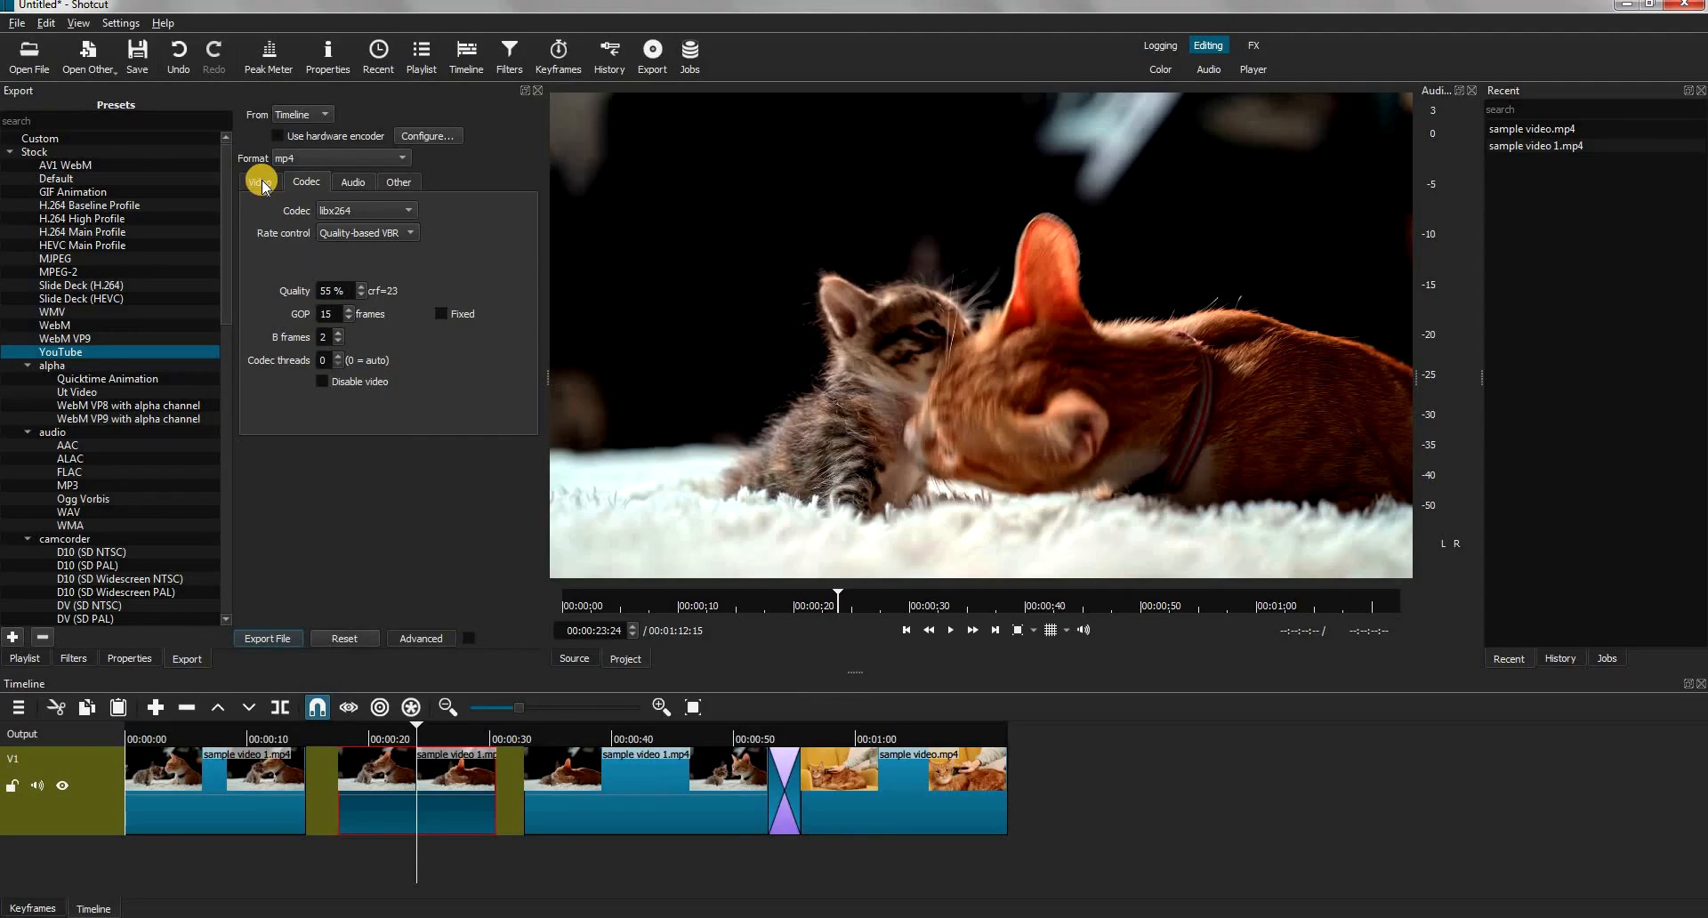
click(262, 184)
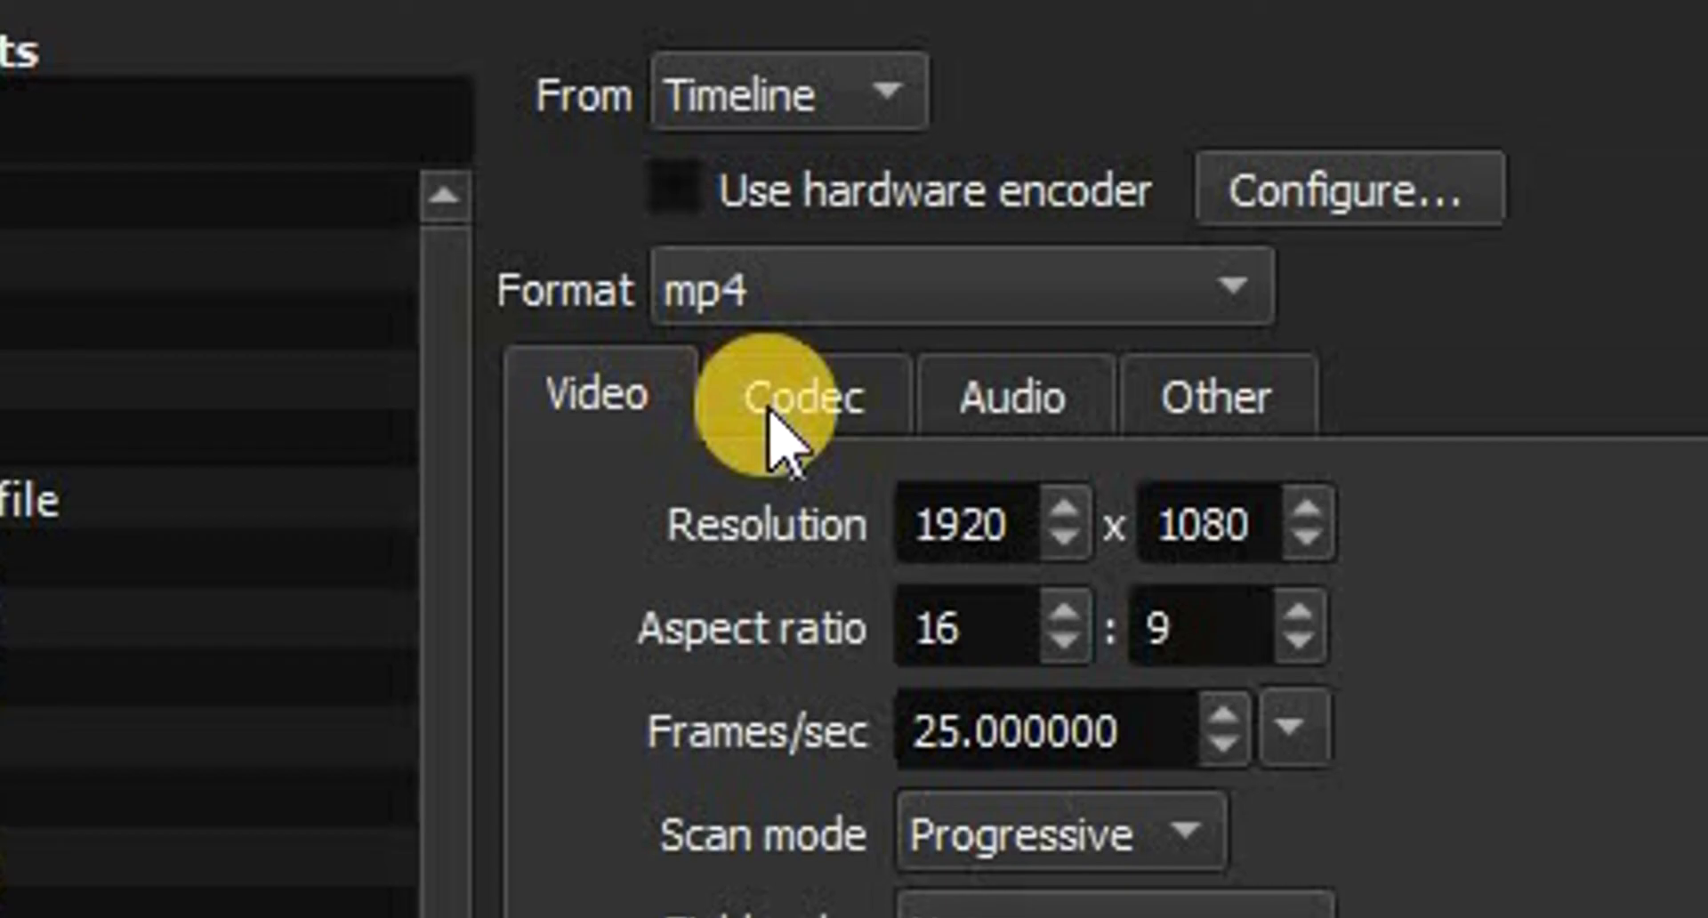
Set the export codec quality to 100 % and review the audio and other encoding options
click(302, 184)
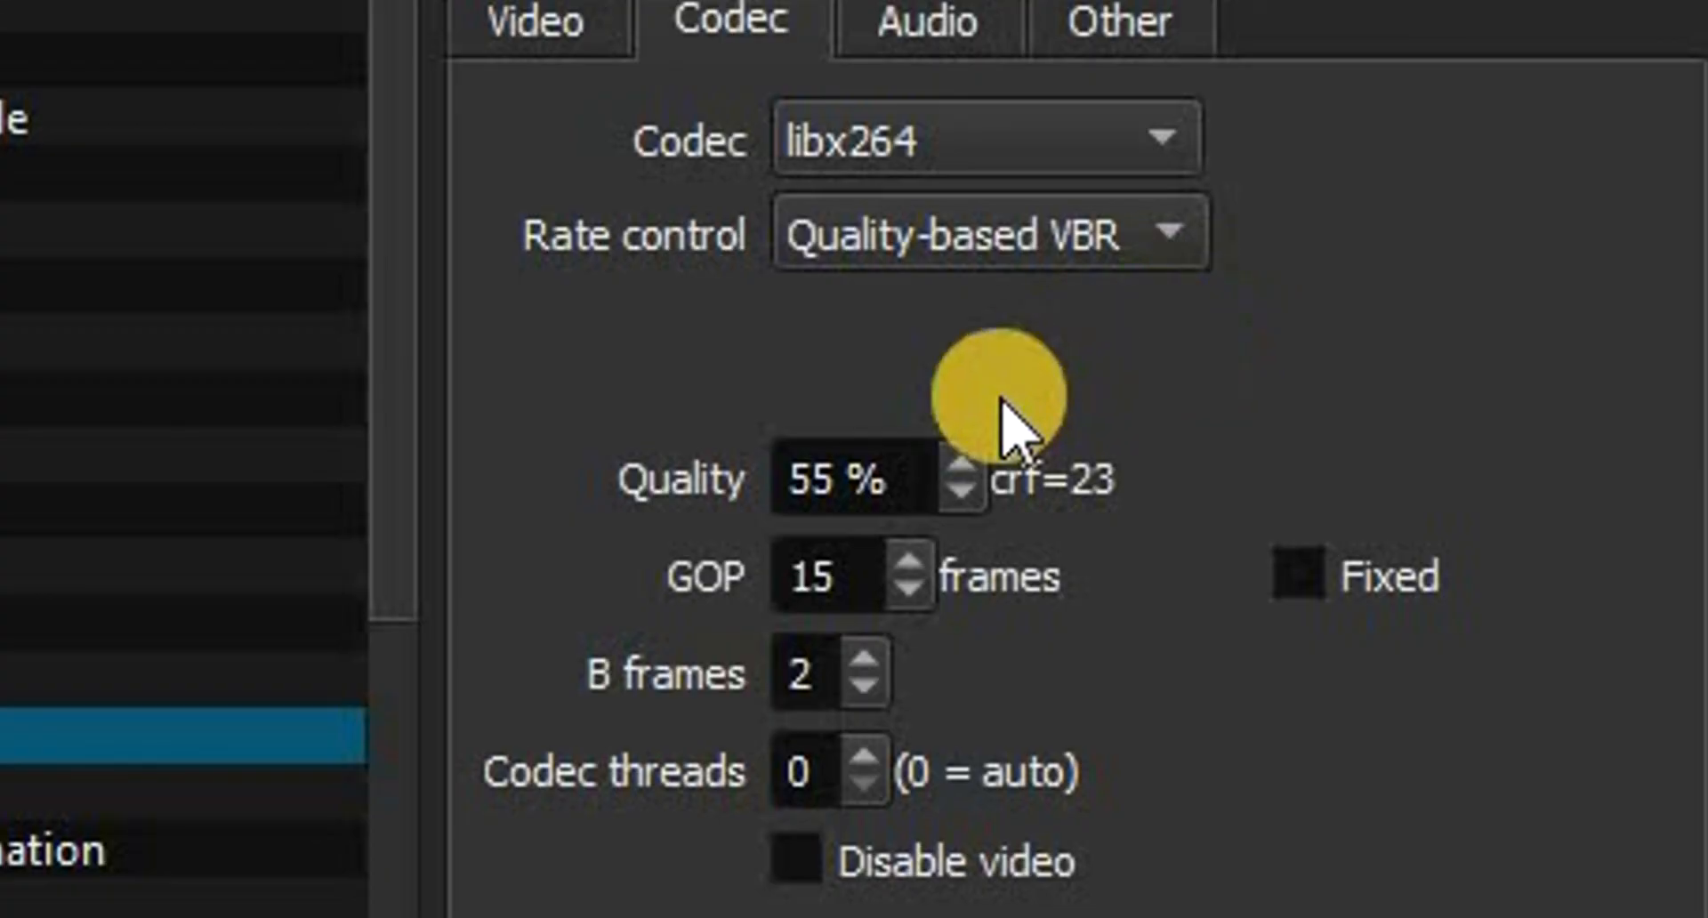
click(973, 461)
drag(972, 461, 973, 461)
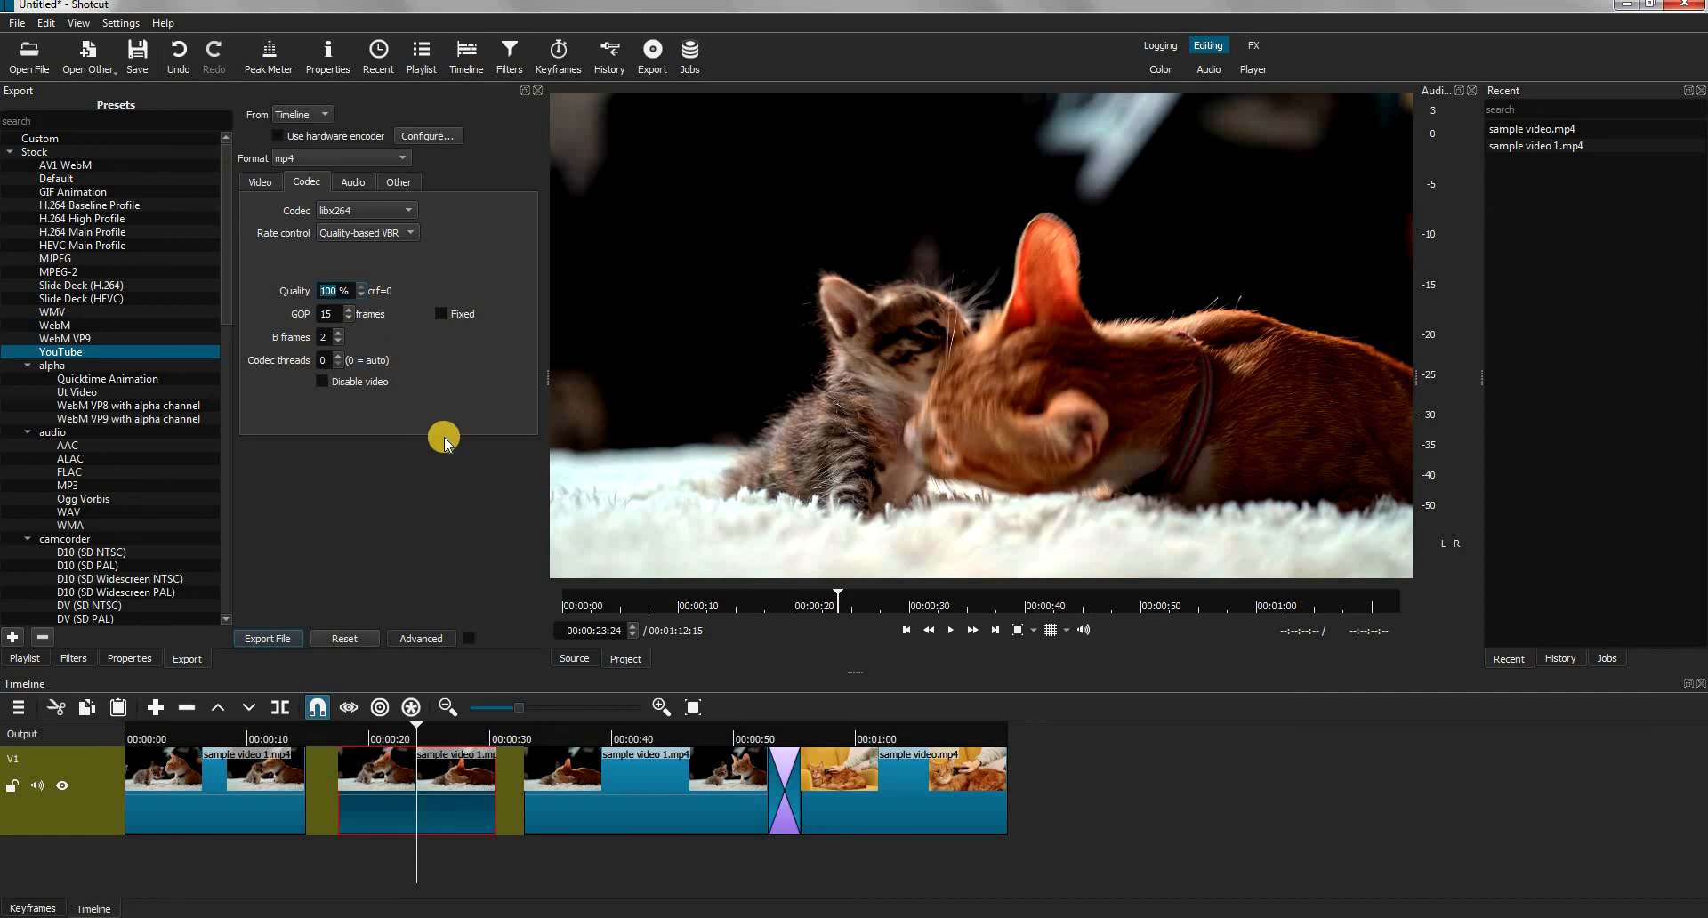
click(353, 182)
click(394, 178)
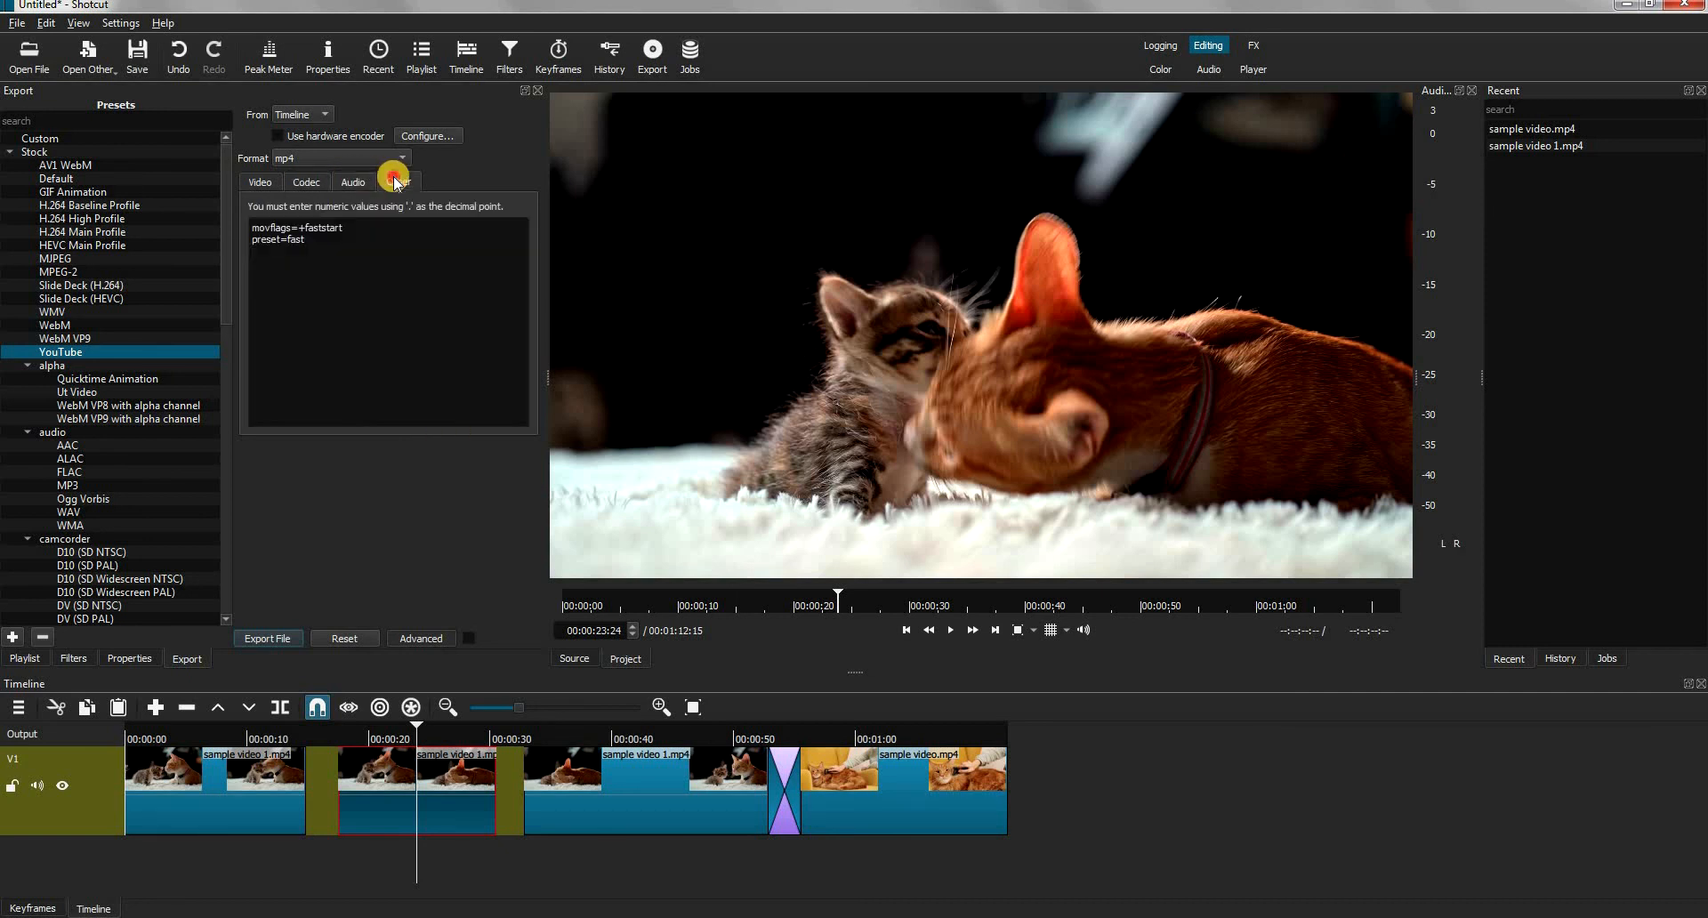
click(306, 182)
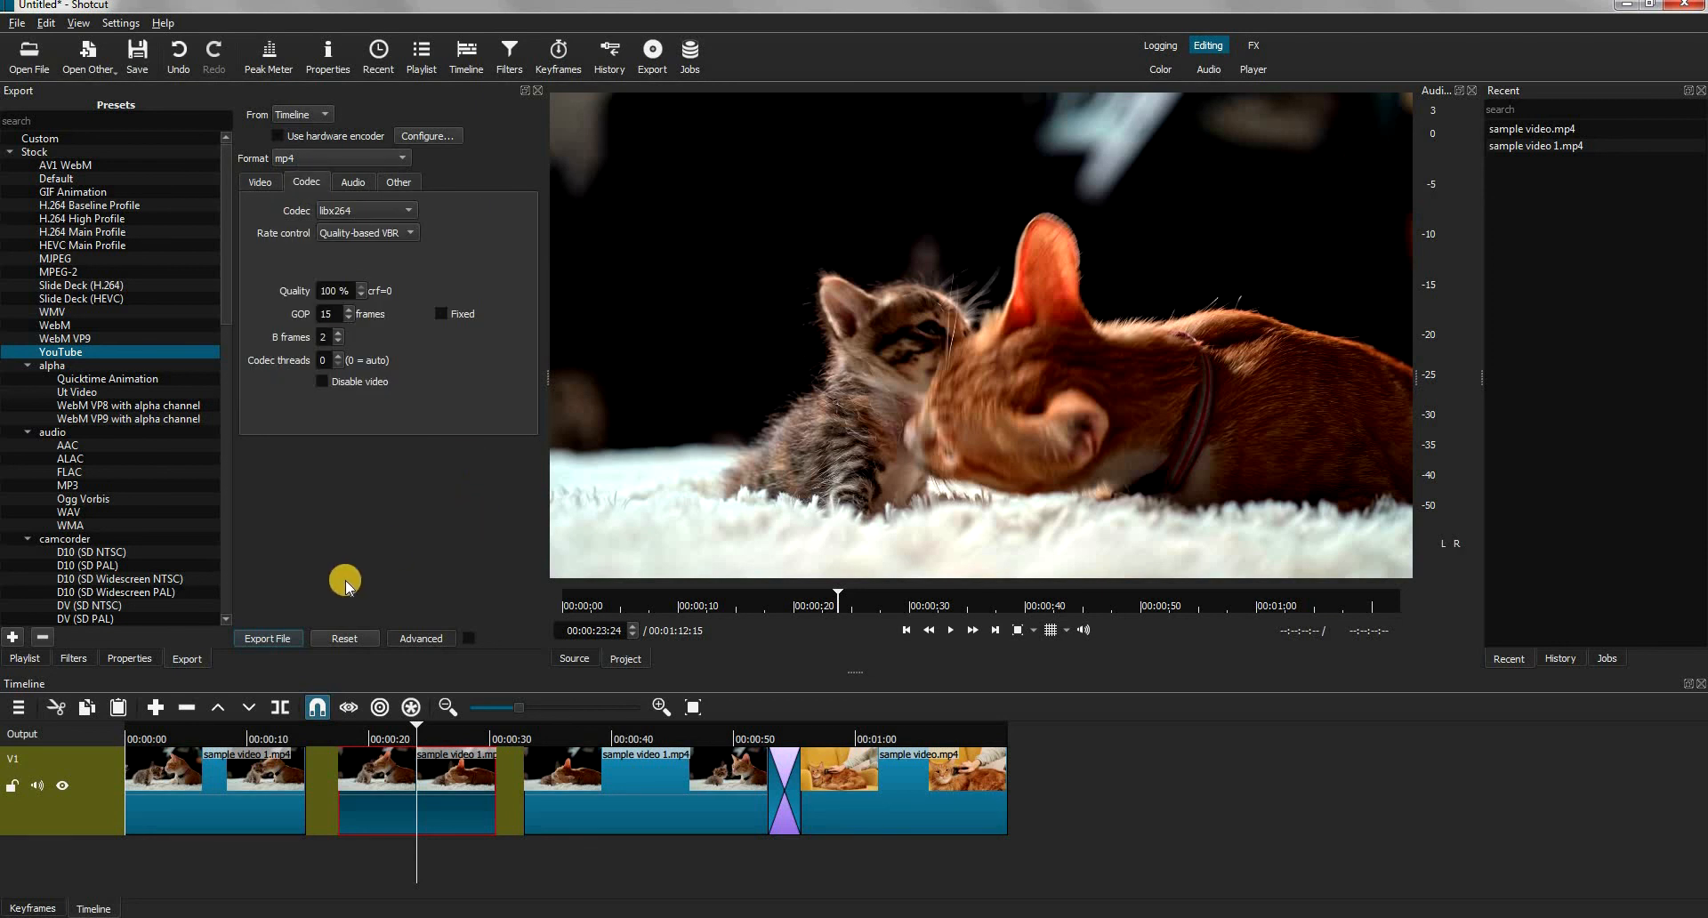
Export the timeline as an mp4 file named Tutorial
click(273, 635)
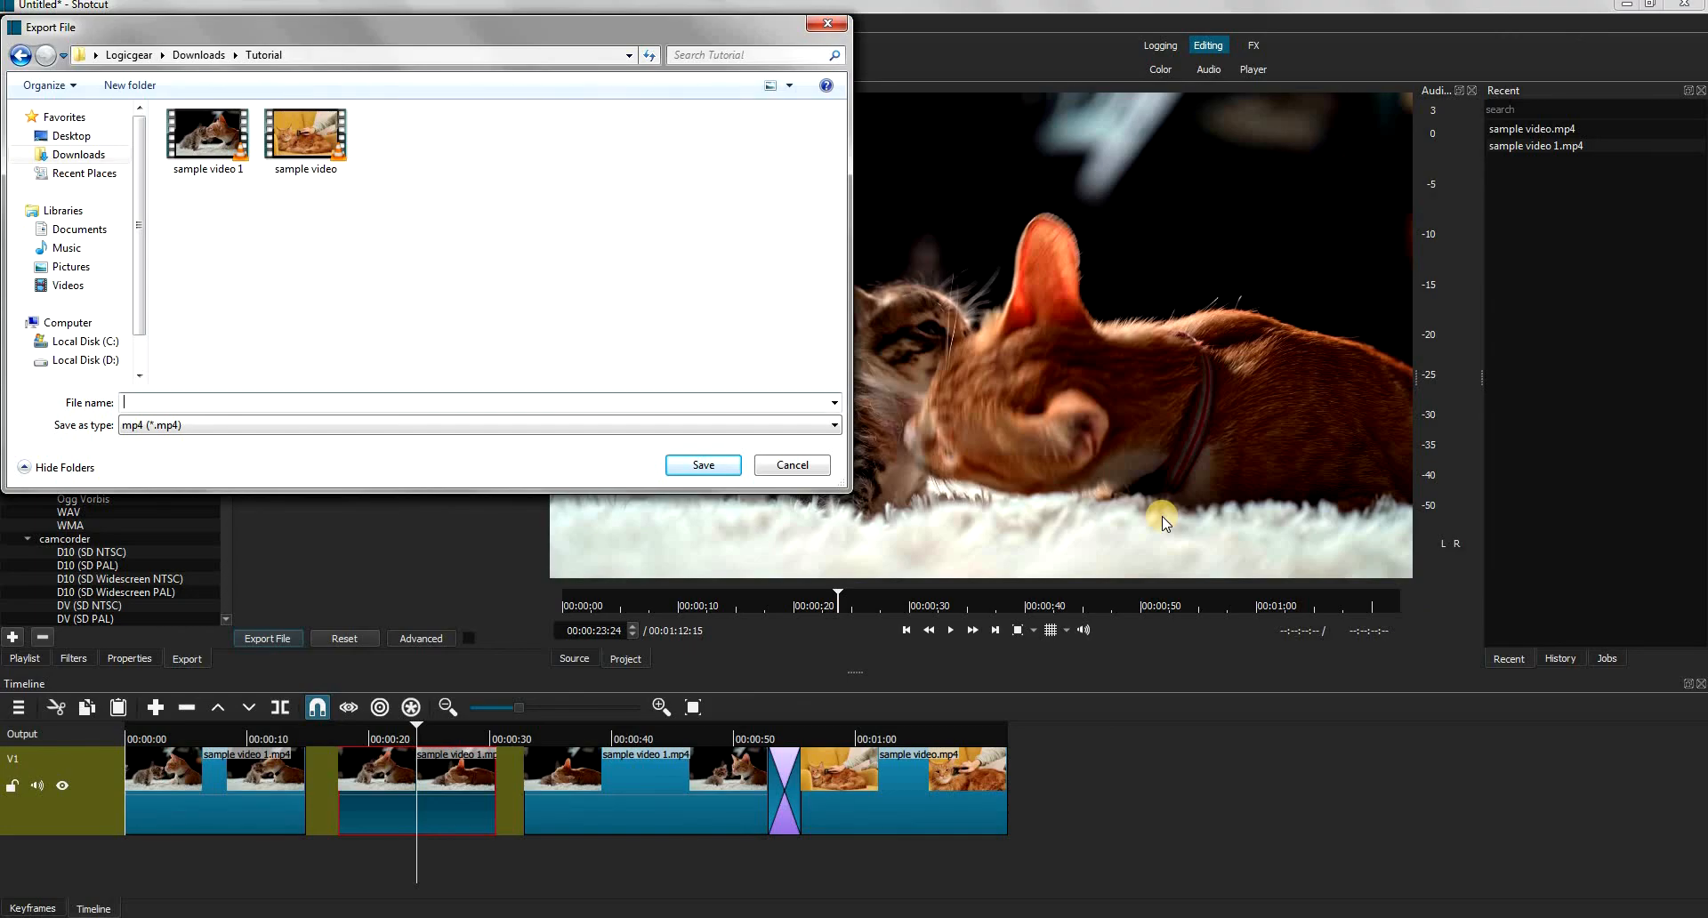
text(Tutorial)
click(703, 464)
click(883, 503)
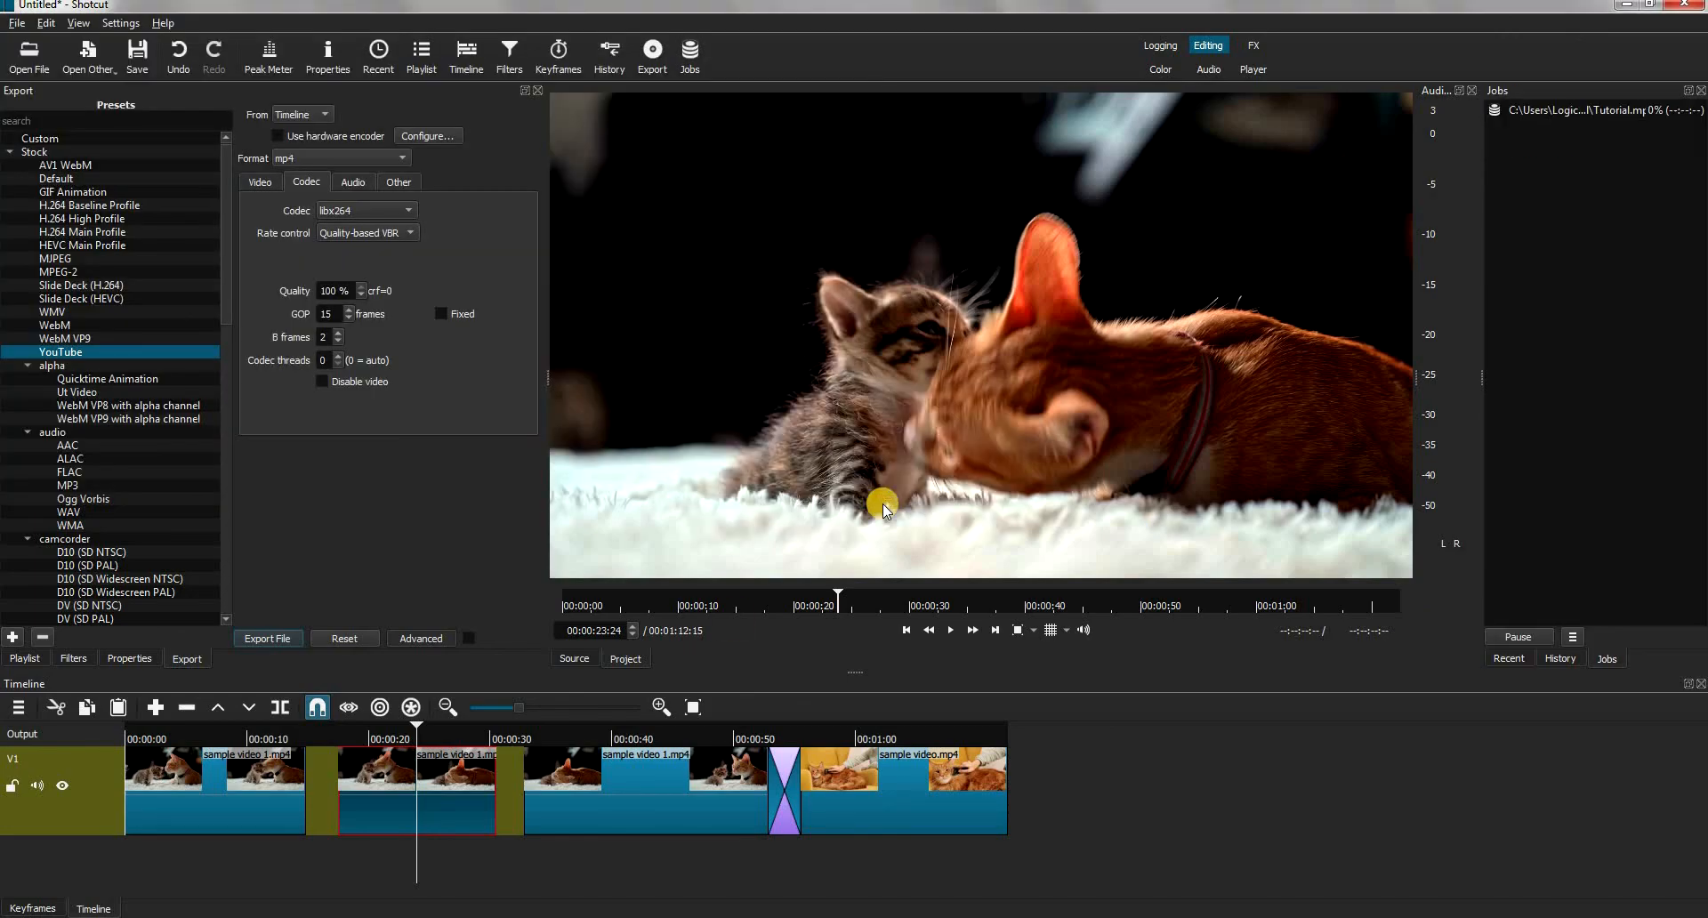